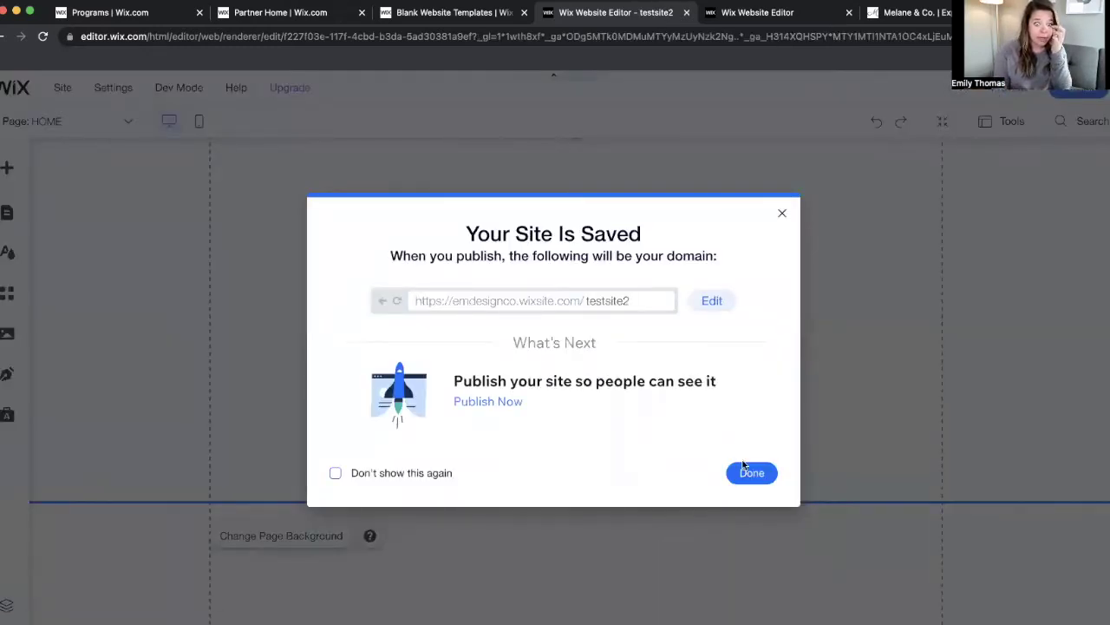
Close the 'Your Site Is Saved' confirmation to return to the empty HOME page.
{"action": "left_click", "coordinate": [747, 471]}
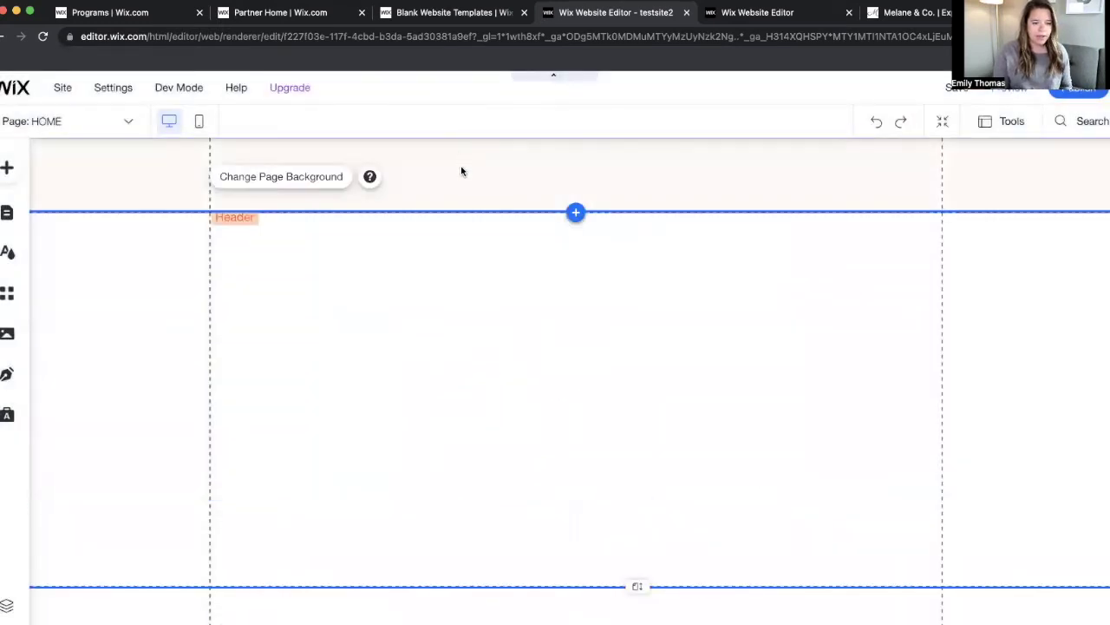
Browse the Classic and Featured strip designs, then switch to the Melane & Co. tab.
{"action": "scroll", "coordinate": [377, 587], "scroll_direction": "down", "scroll_amount": 2}
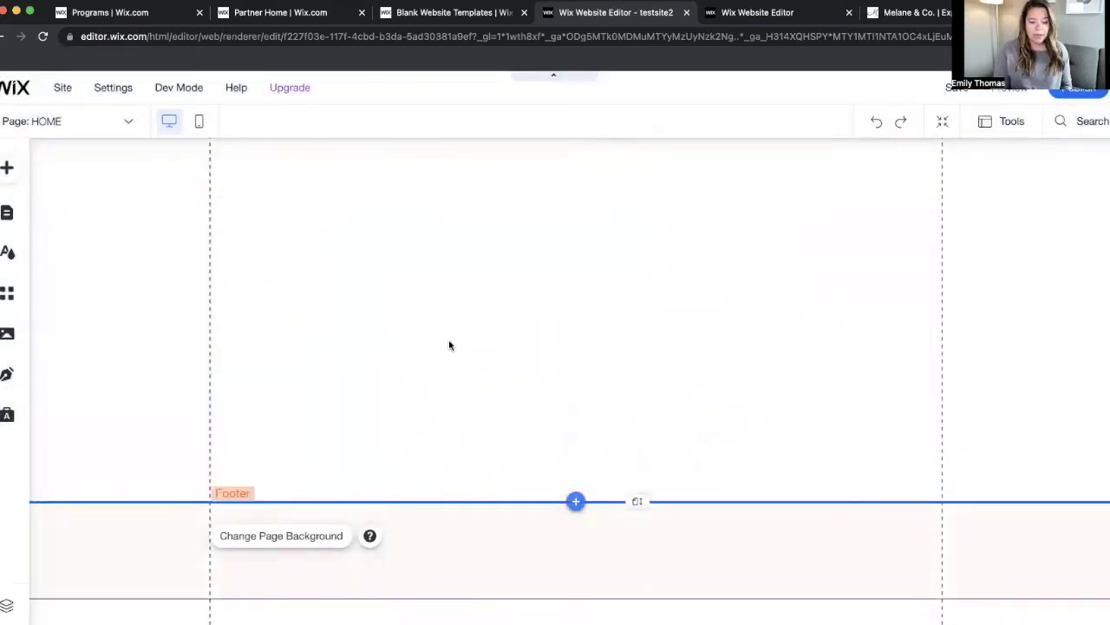
{"action": "scroll", "coordinate": [452, 334], "scroll_direction": "up", "scroll_amount": 2}
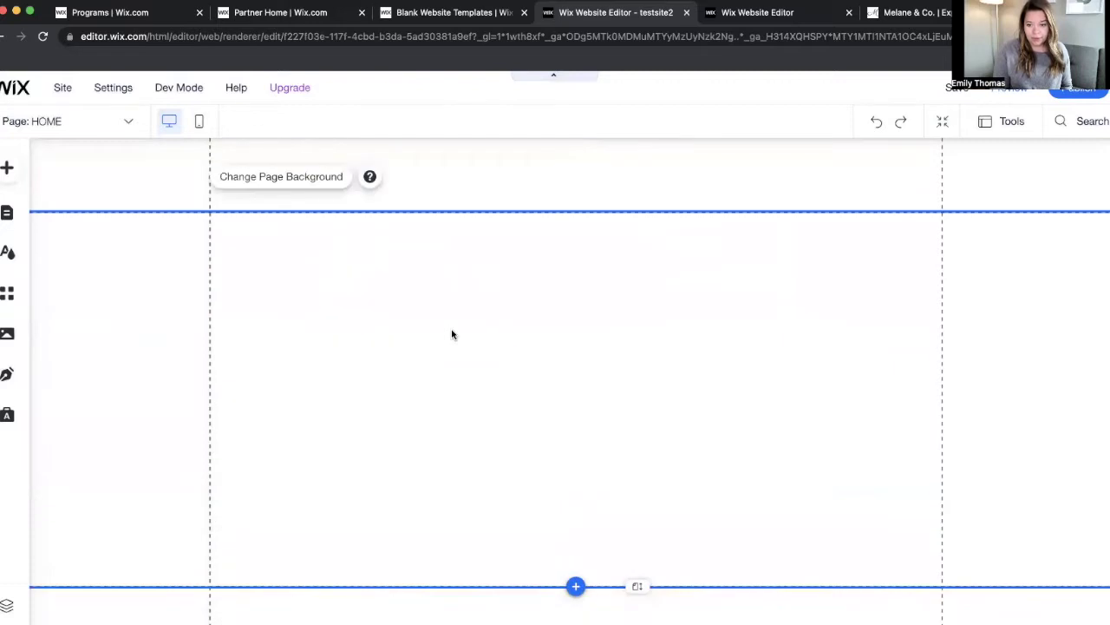
{"action": "left_click", "coordinate": [9, 169]}
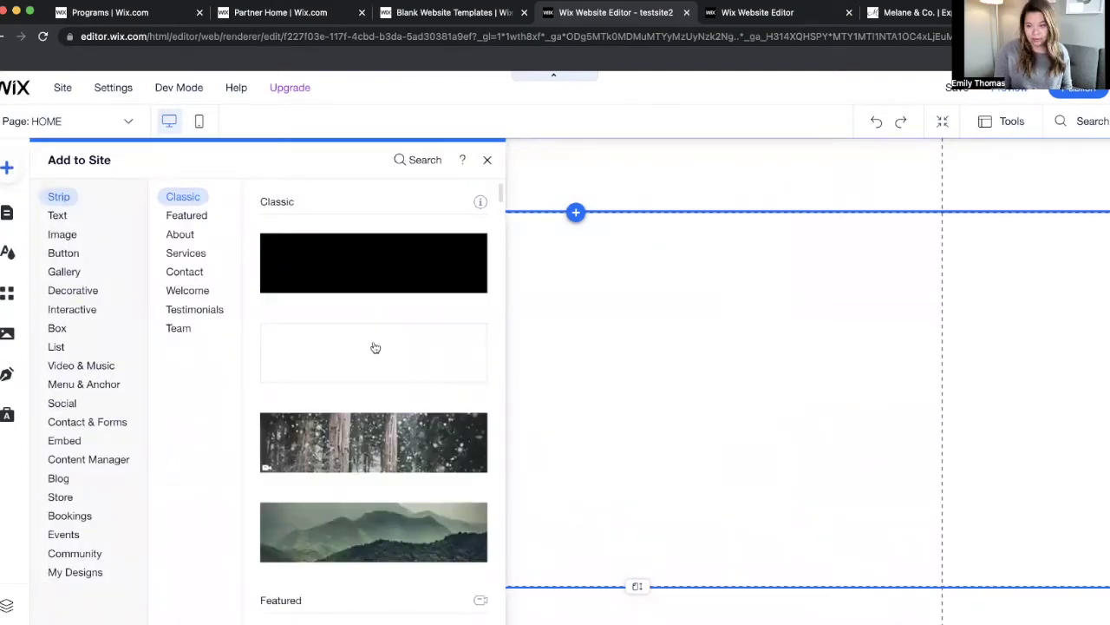
{"action": "scroll", "coordinate": [373, 347], "scroll_direction": "down", "scroll_amount": 15}
{"action": "scroll", "coordinate": [375, 347], "scroll_direction": "down", "scroll_amount": 3}
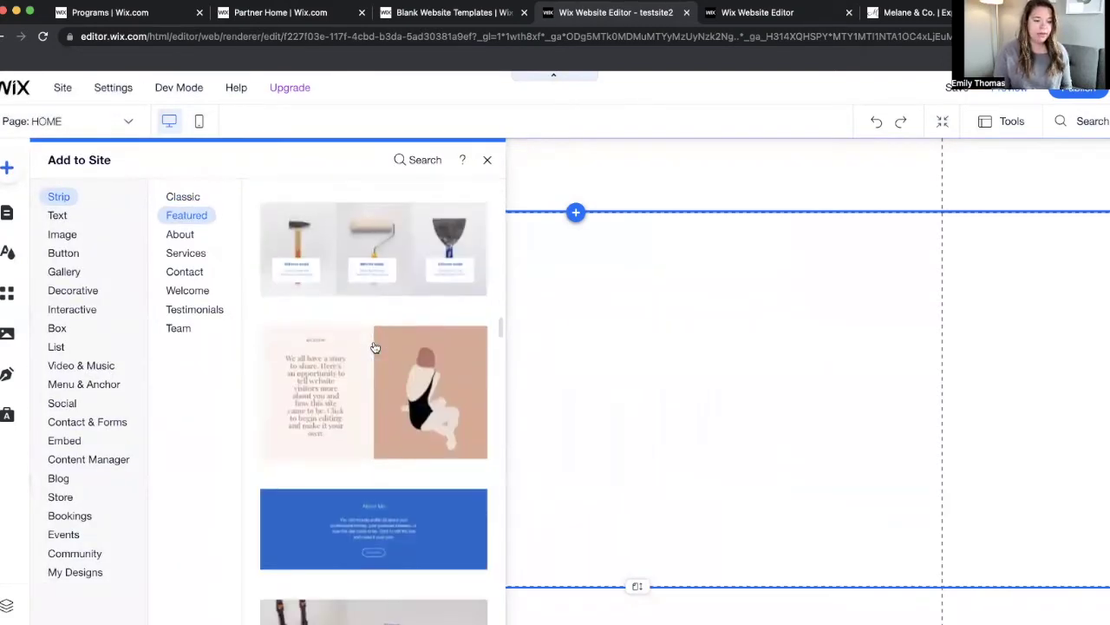
{"action": "scroll", "coordinate": [375, 361], "scroll_direction": "up", "scroll_amount": 15}
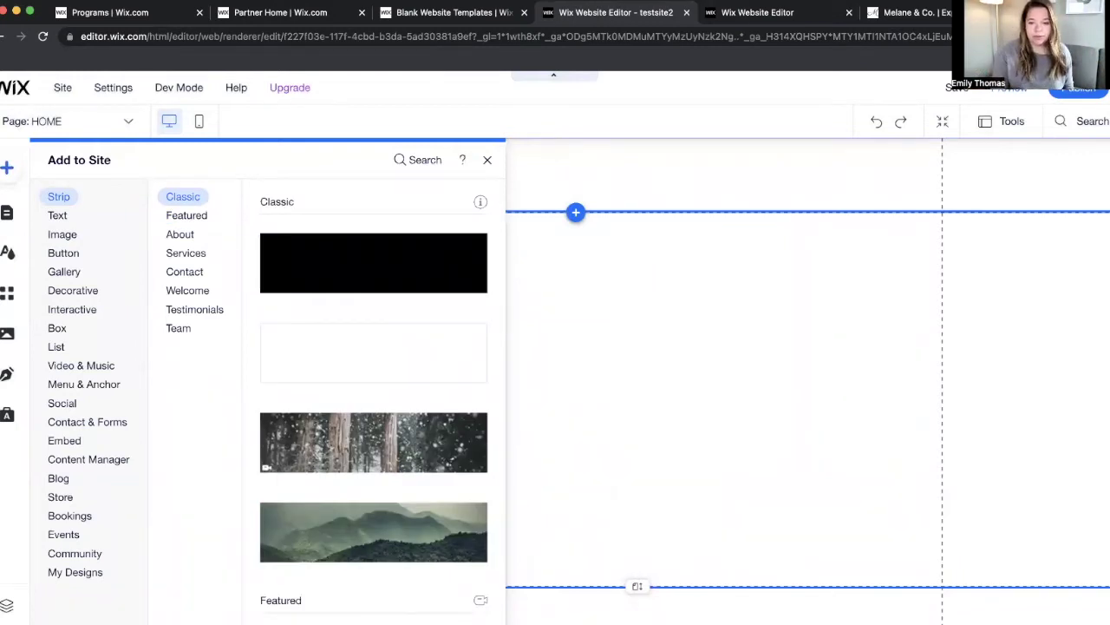
{"action": "left_click", "coordinate": [904, 14]}
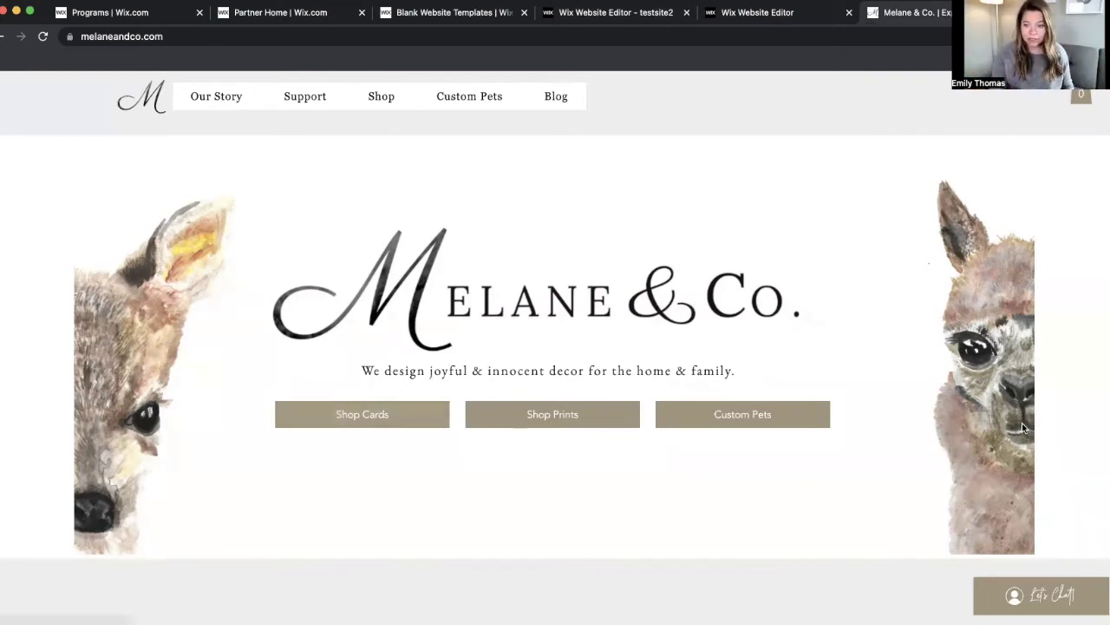
Scroll through the Melane & Co. homepage layout, then return to the testsite2 editor tab.
{"action": "scroll", "coordinate": [1046, 335], "scroll_direction": "down", "scroll_amount": 5}
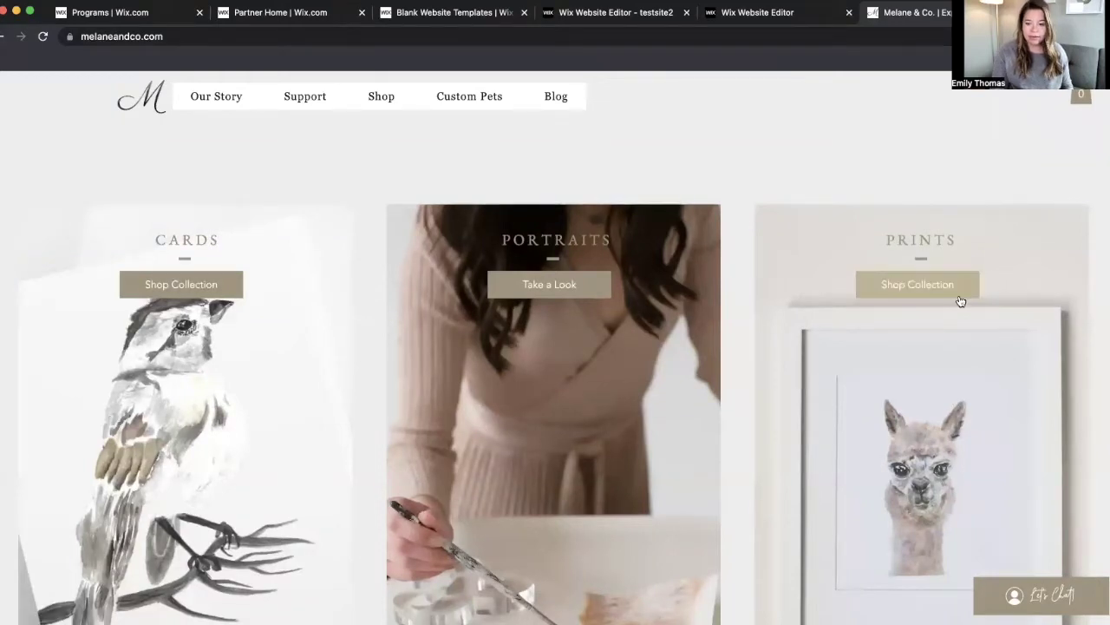
{"action": "scroll", "coordinate": [962, 301], "scroll_direction": "down", "scroll_amount": 1}
{"action": "scroll", "coordinate": [961, 301], "scroll_direction": "up", "scroll_amount": 2}
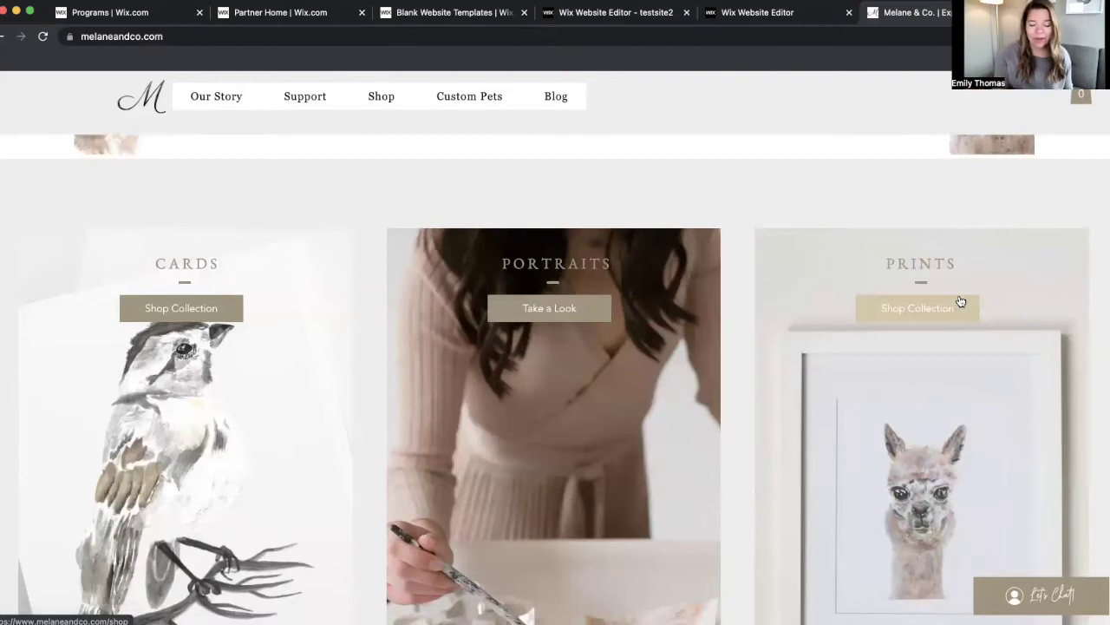
{"action": "scroll", "coordinate": [960, 301], "scroll_direction": "down", "scroll_amount": 7}
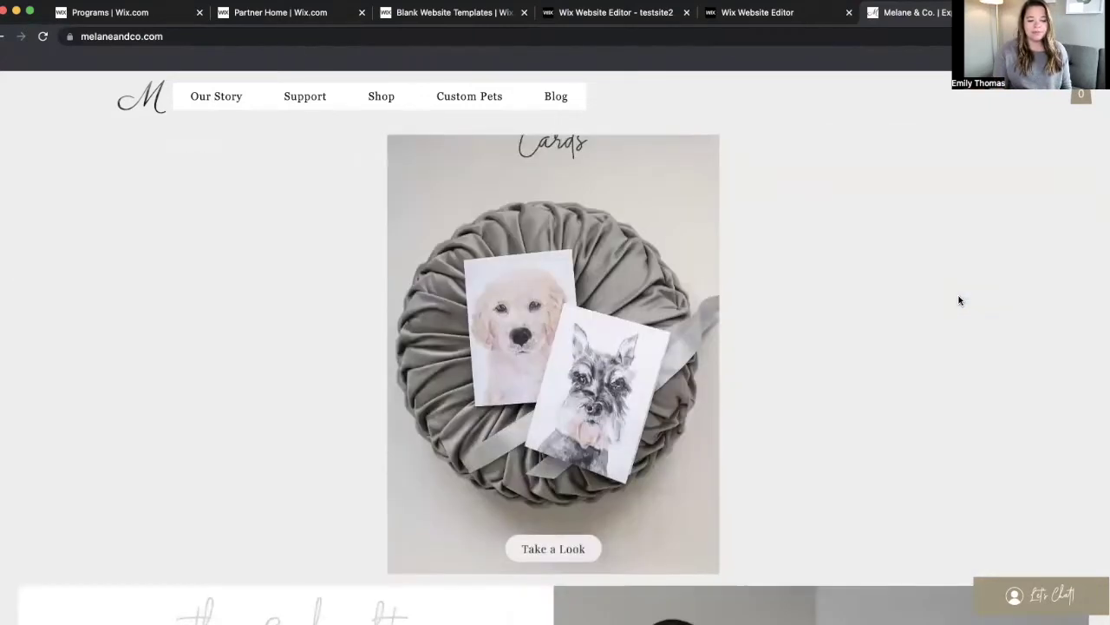
{"action": "scroll", "coordinate": [960, 300], "scroll_direction": "down", "scroll_amount": 4}
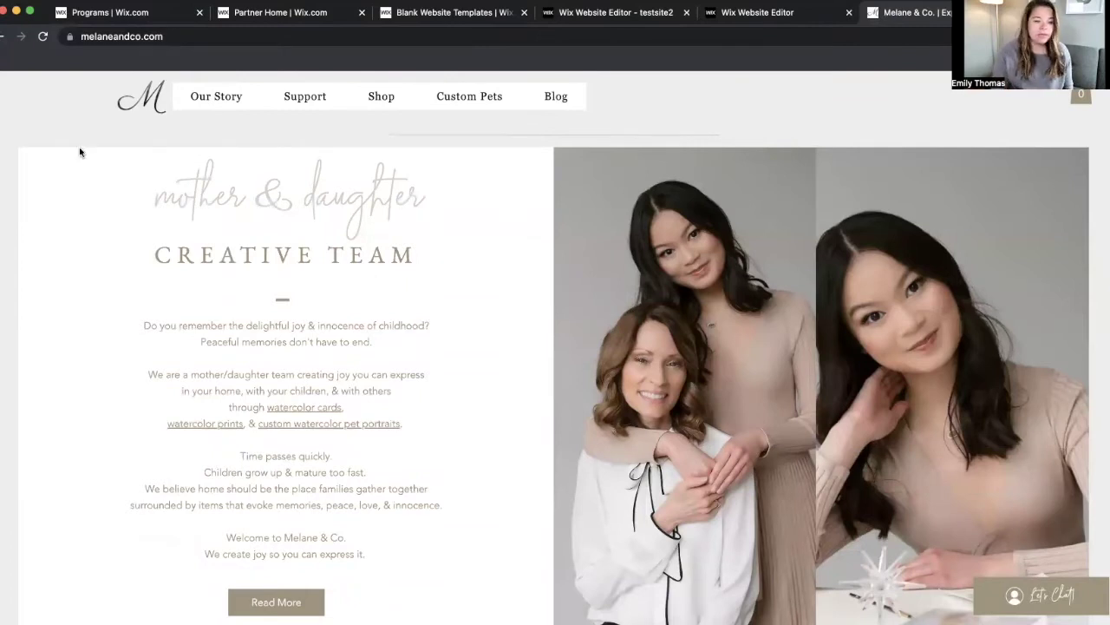
{"action": "scroll", "coordinate": [628, 228], "scroll_direction": "down", "scroll_amount": 8}
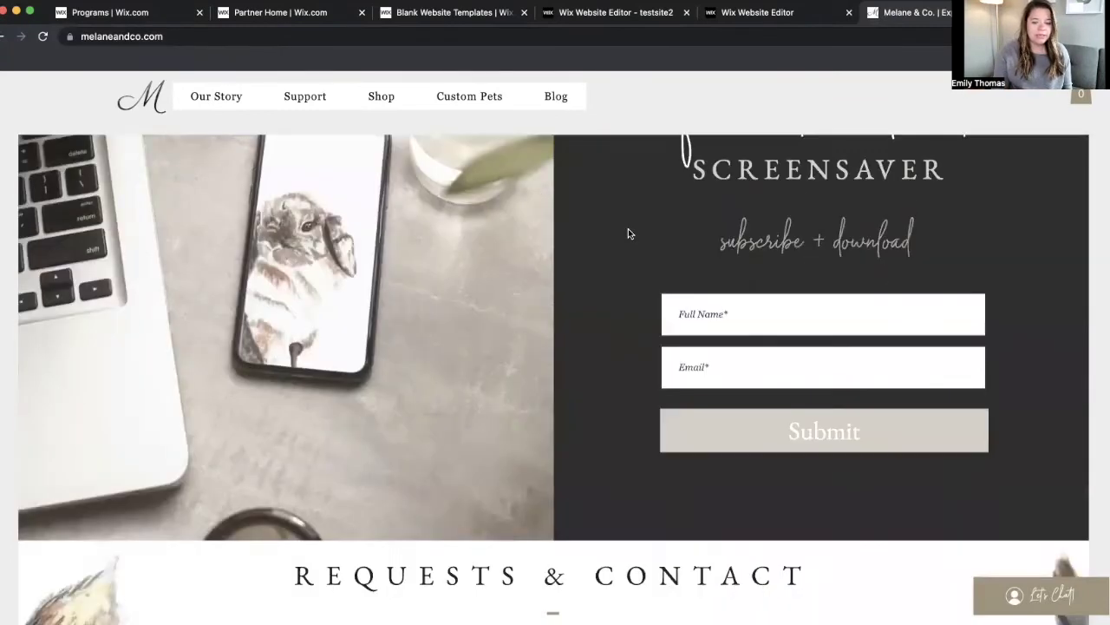
{"action": "scroll", "coordinate": [724, 261], "scroll_direction": "up", "scroll_amount": 3}
{"action": "scroll", "coordinate": [872, 313], "scroll_direction": "up", "scroll_amount": 1}
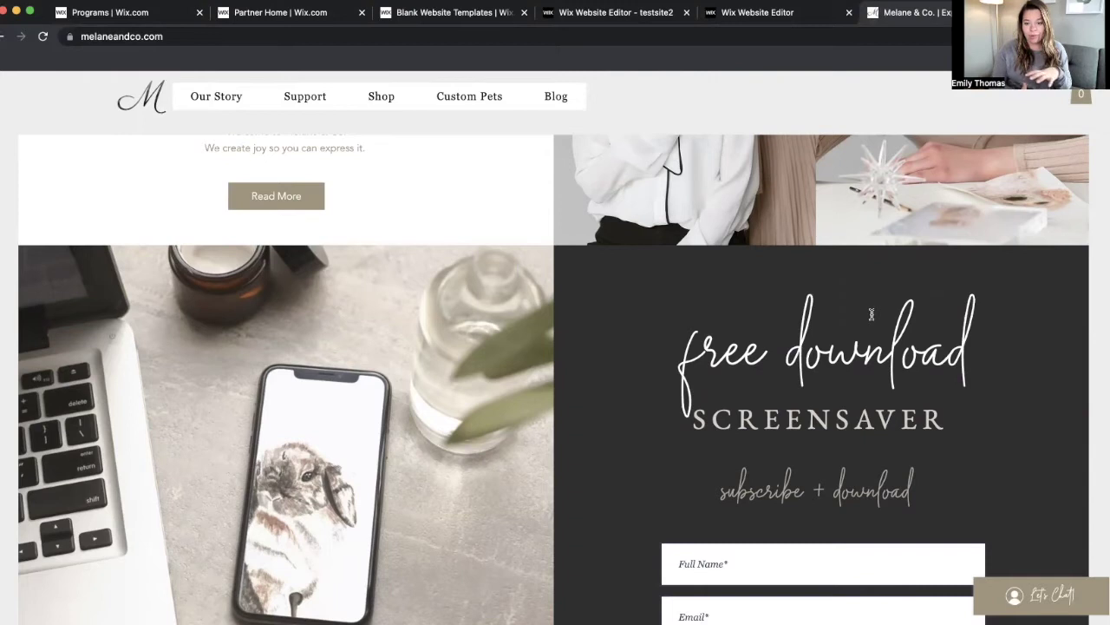
{"action": "left_click", "coordinate": [759, 17]}
Drag the plain black Classic strip onto the home page just below the header.
{"action": "left_click", "coordinate": [633, 13]}
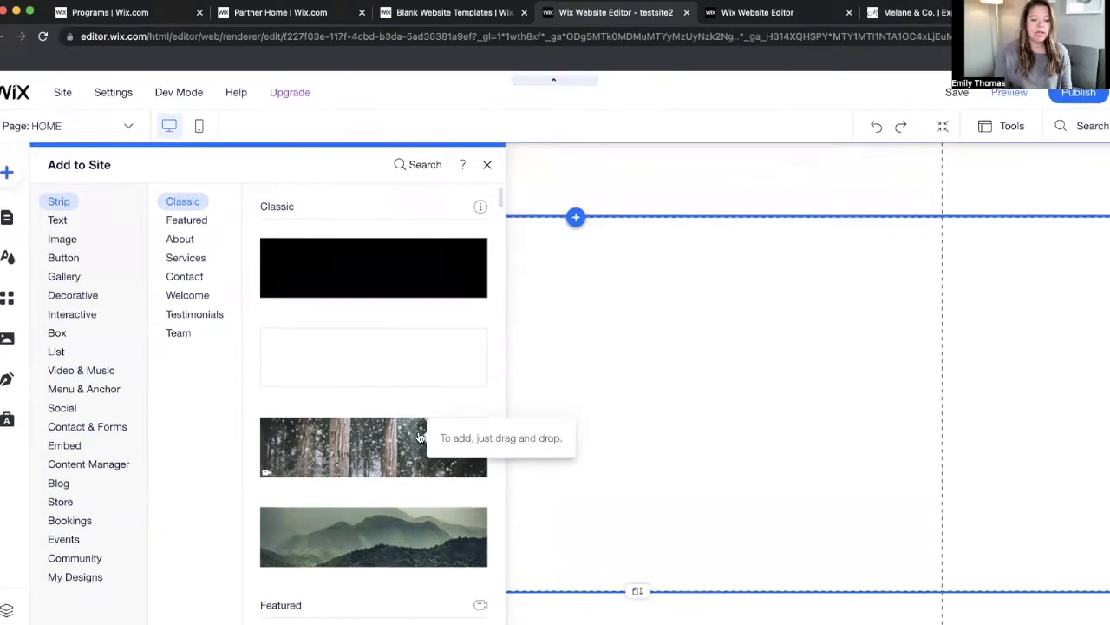
{"action": "left_click_drag", "start_coordinate": [342, 260], "coordinate": [628, 337]}
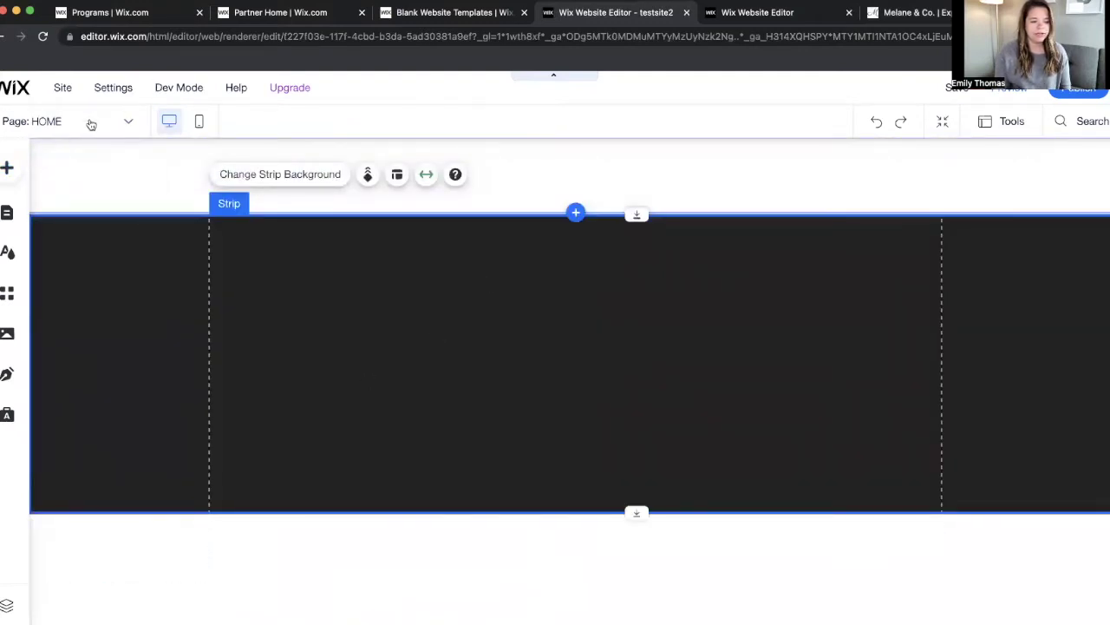
Drag the misty green mountain Classic strip onto the page beneath the black strip.
{"action": "left_click", "coordinate": [7, 169]}
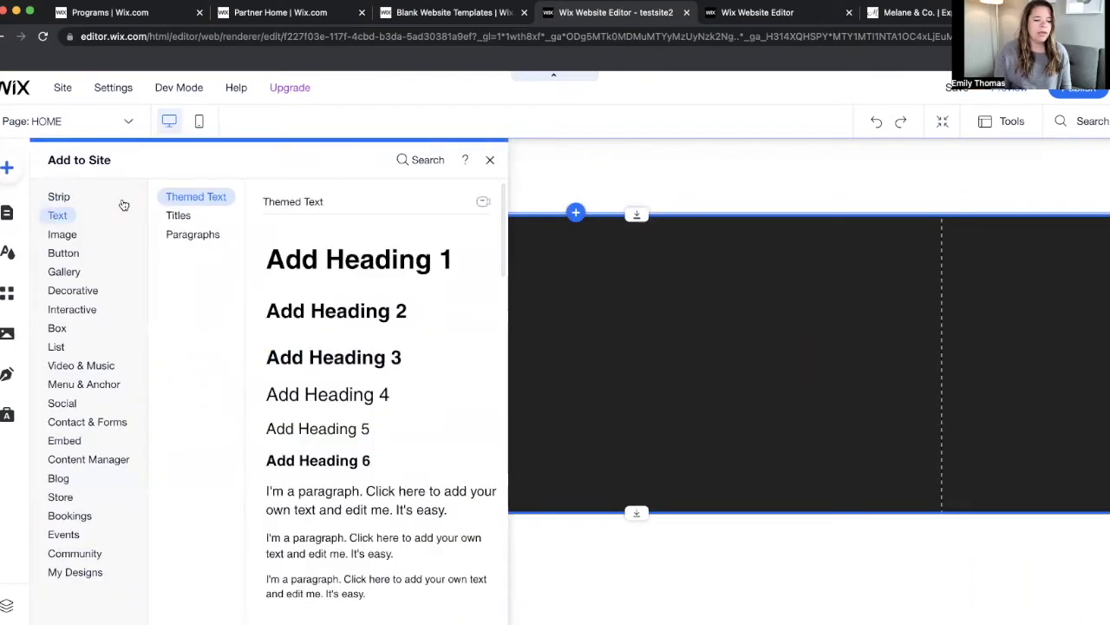
{"action": "left_click_drag", "start_coordinate": [429, 428], "coordinate": [667, 602]}
{"action": "scroll", "coordinate": [673, 493], "scroll_direction": "down", "scroll_amount": 3}
{"action": "scroll", "coordinate": [639, 521], "scroll_direction": "up", "scroll_amount": 5}
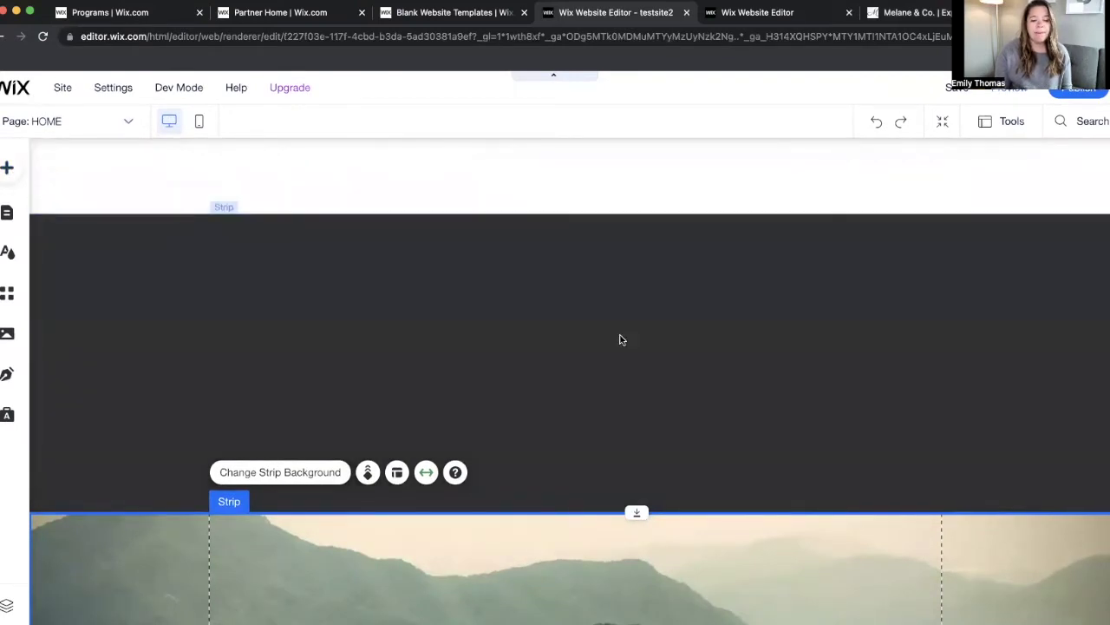
{"action": "left_click", "coordinate": [619, 337]}
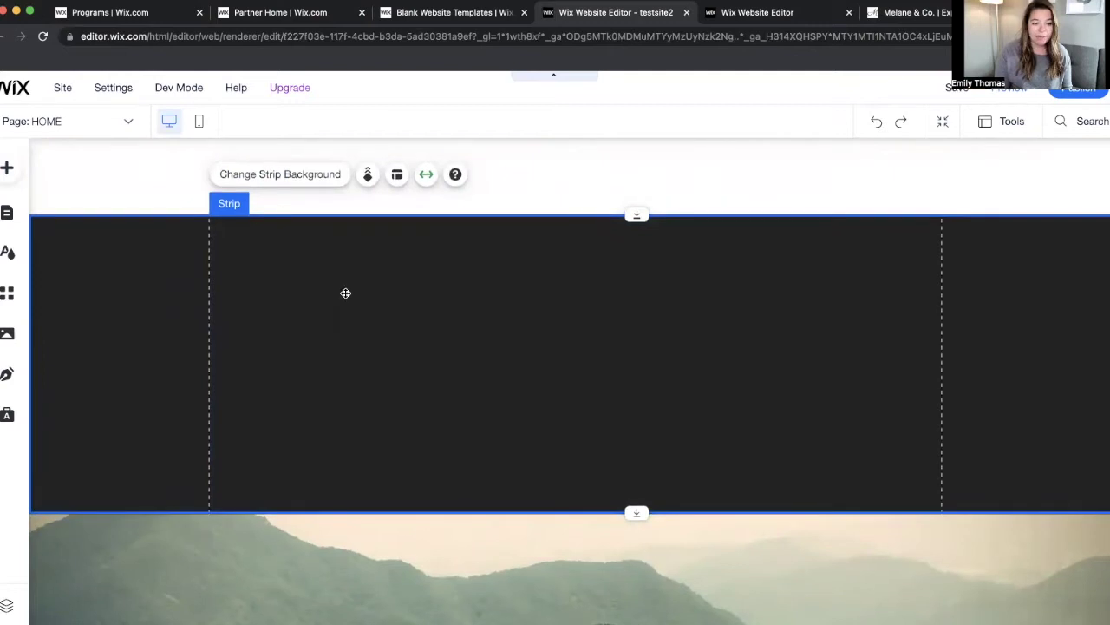
Open the black strip's background colour options and try a fluid gradient.
{"action": "left_click", "coordinate": [282, 176]}
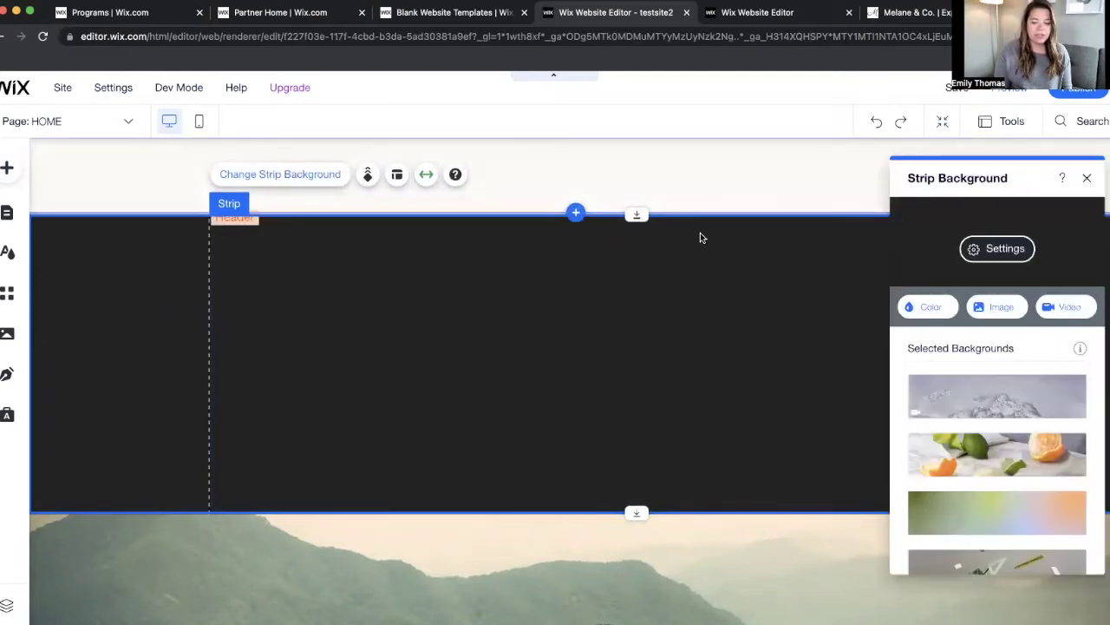
{"action": "scroll", "coordinate": [1015, 399], "scroll_direction": "down", "scroll_amount": 5}
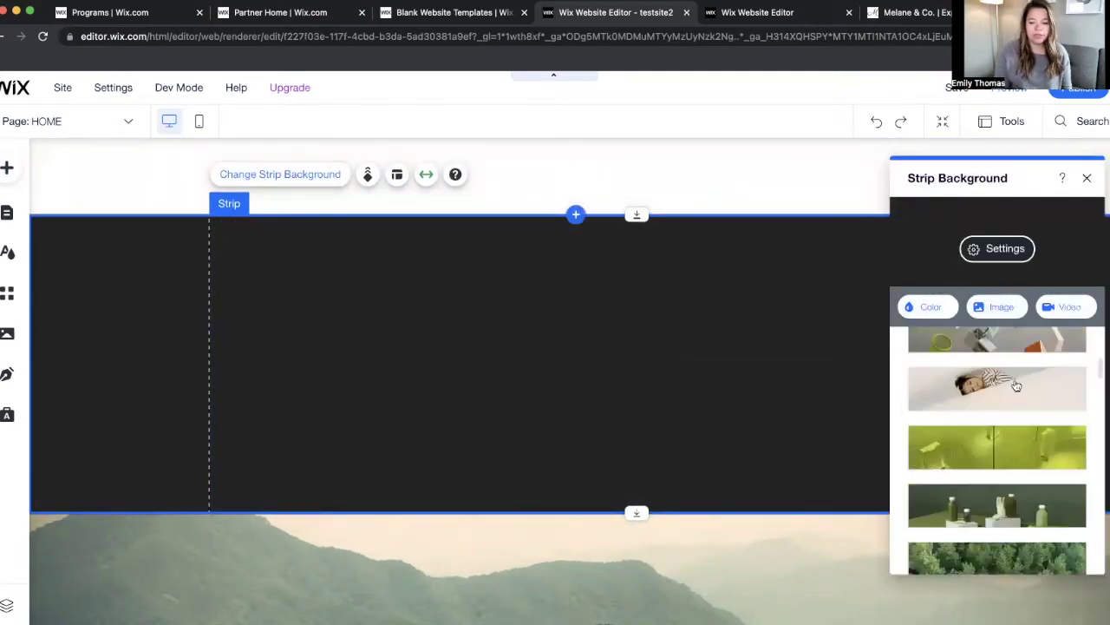
{"action": "scroll", "coordinate": [989, 443], "scroll_direction": "up", "scroll_amount": 5}
{"action": "mouse_move", "coordinate": [966, 516]}
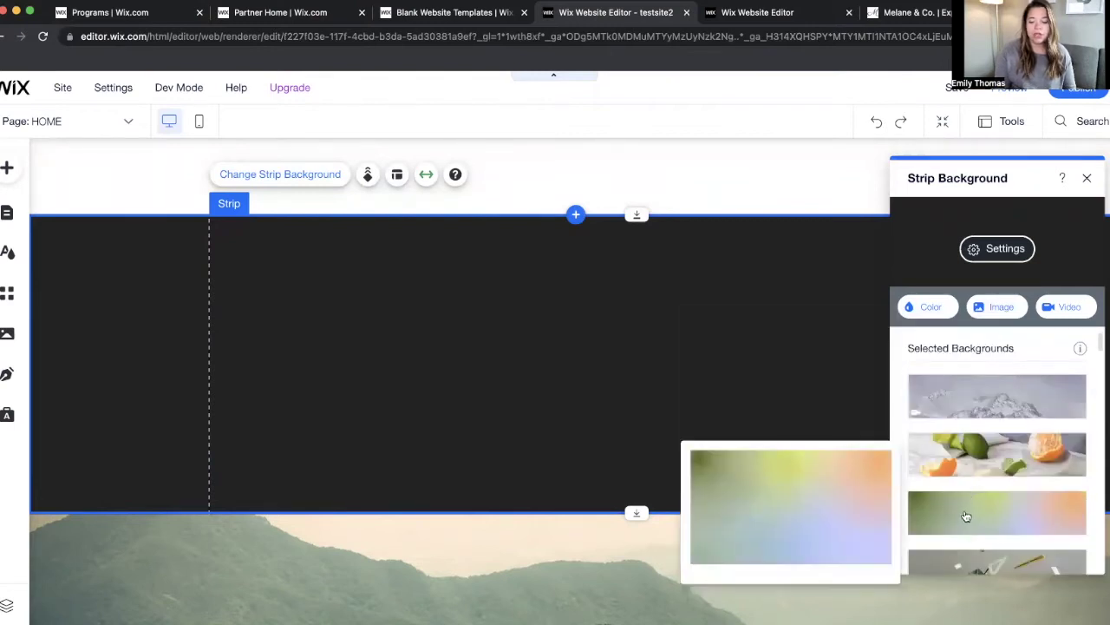
{"action": "left_click", "coordinate": [930, 308]}
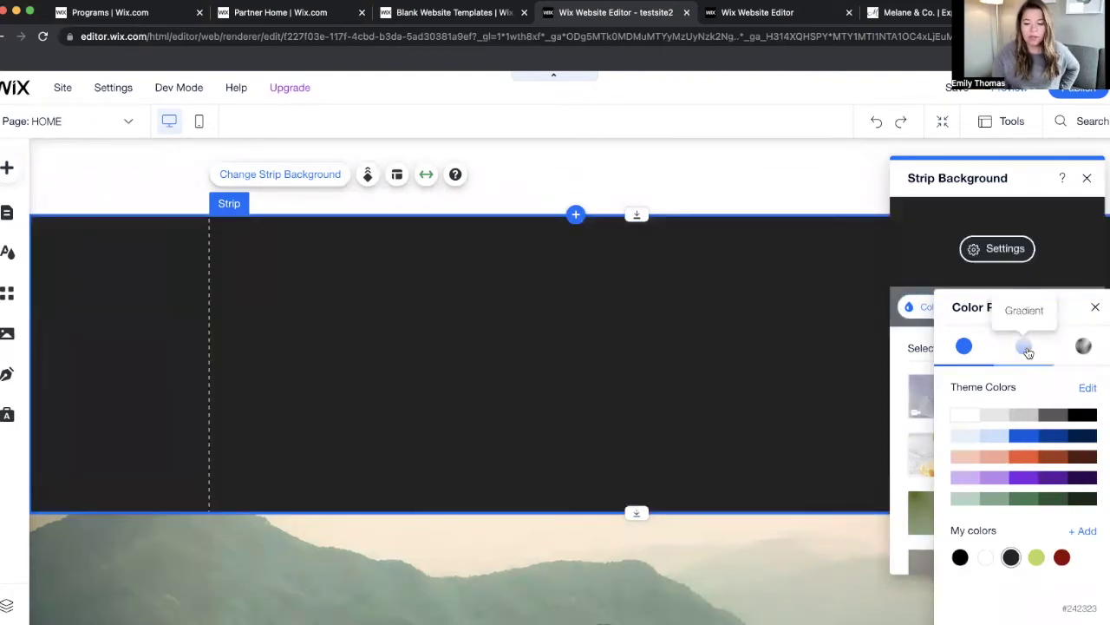
{"action": "left_click", "coordinate": [1026, 347]}
{"action": "left_click", "coordinate": [1083, 347]}
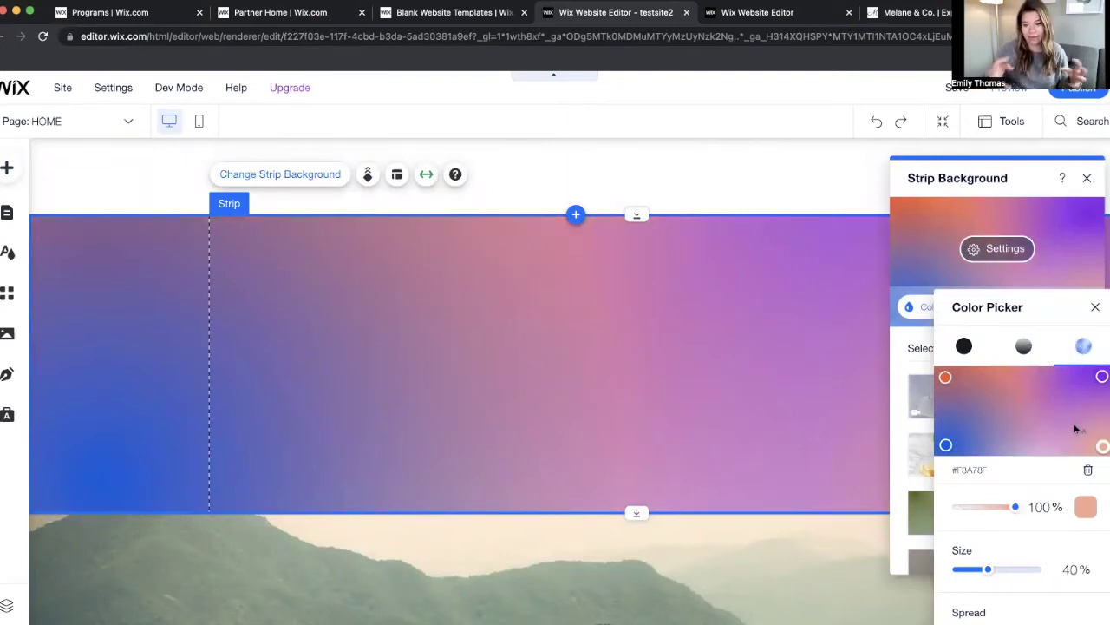
Set the strip background to solid light grey #C7C7C7 and close the panels.
{"action": "scroll", "coordinate": [1033, 474], "scroll_direction": "down", "scroll_amount": 2}
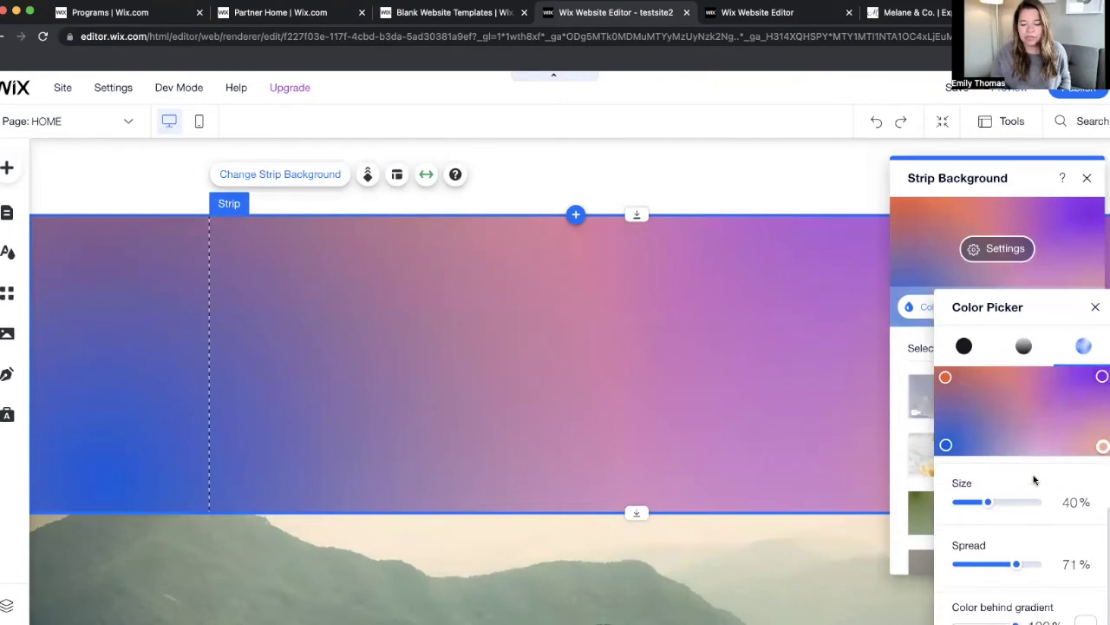
{"action": "scroll", "coordinate": [1033, 474], "scroll_direction": "up", "scroll_amount": 2}
{"action": "left_click", "coordinate": [964, 346]}
{"action": "left_click", "coordinate": [991, 415]}
{"action": "left_click", "coordinate": [1022, 418]}
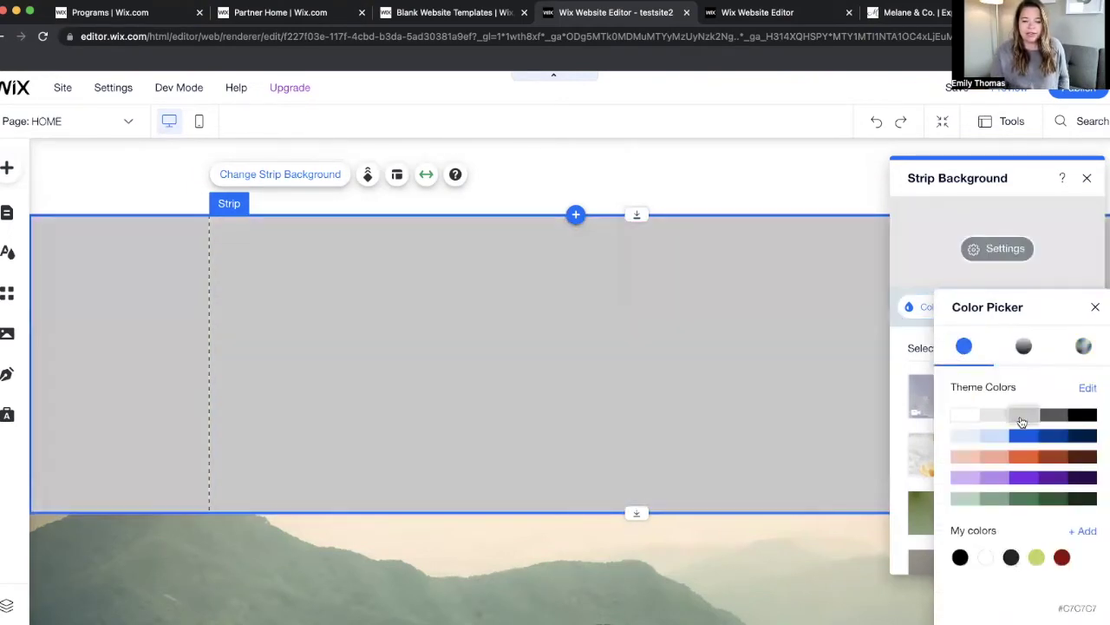
{"action": "left_click", "coordinate": [1095, 308]}
{"action": "left_click", "coordinate": [1086, 179]}
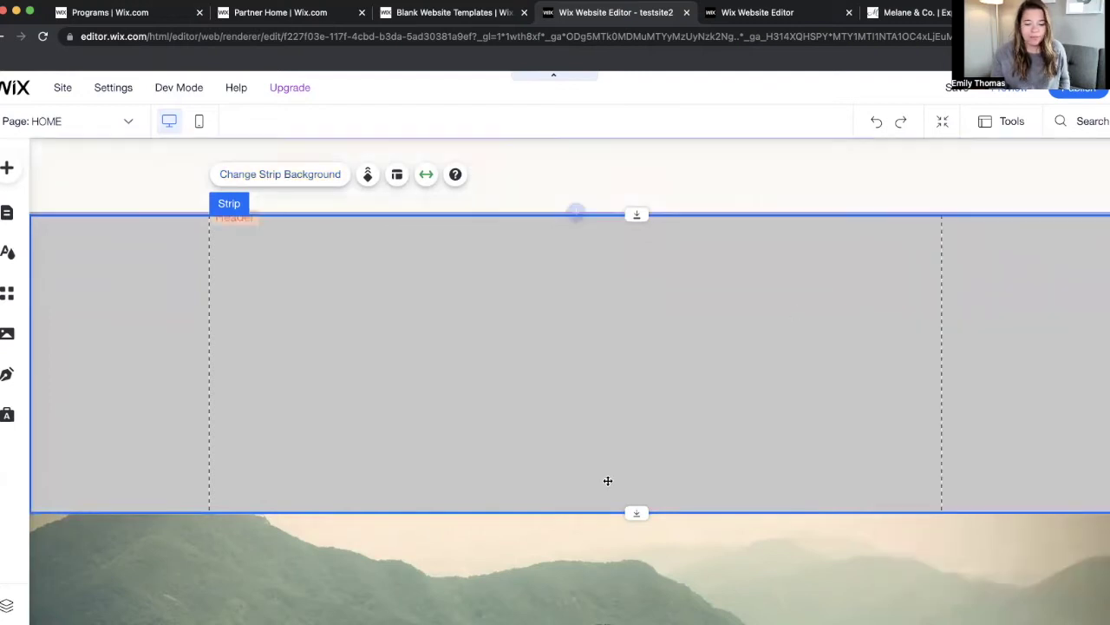
{"action": "scroll", "coordinate": [606, 480], "scroll_direction": "down", "scroll_amount": 3}
{"action": "left_click", "coordinate": [469, 428]}
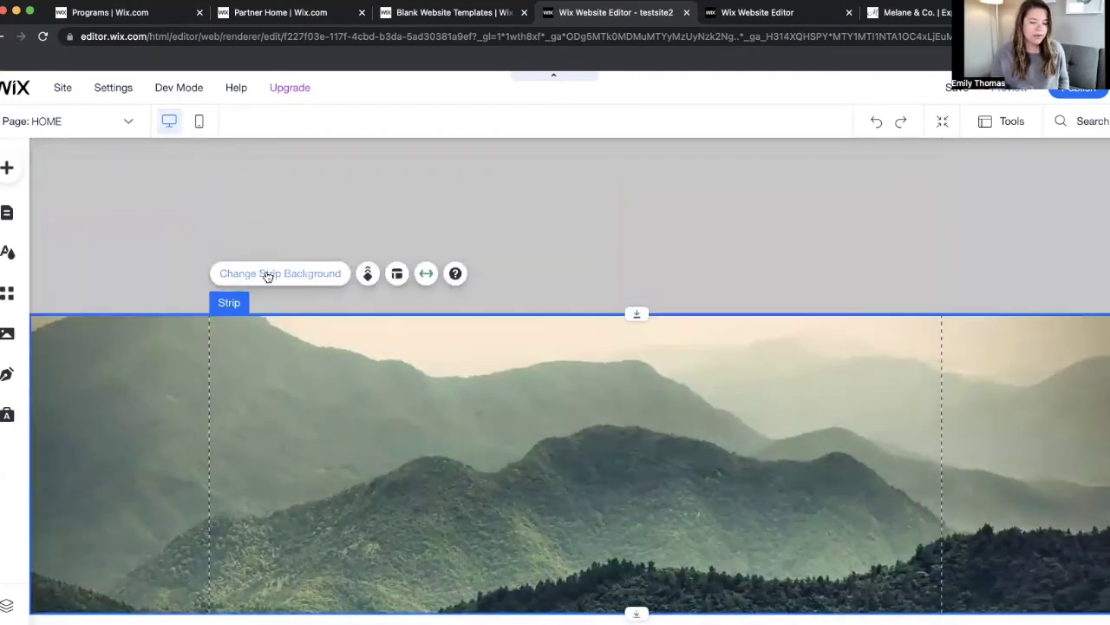
{"action": "left_click", "coordinate": [268, 274]}
{"action": "left_click", "coordinate": [1007, 341]}
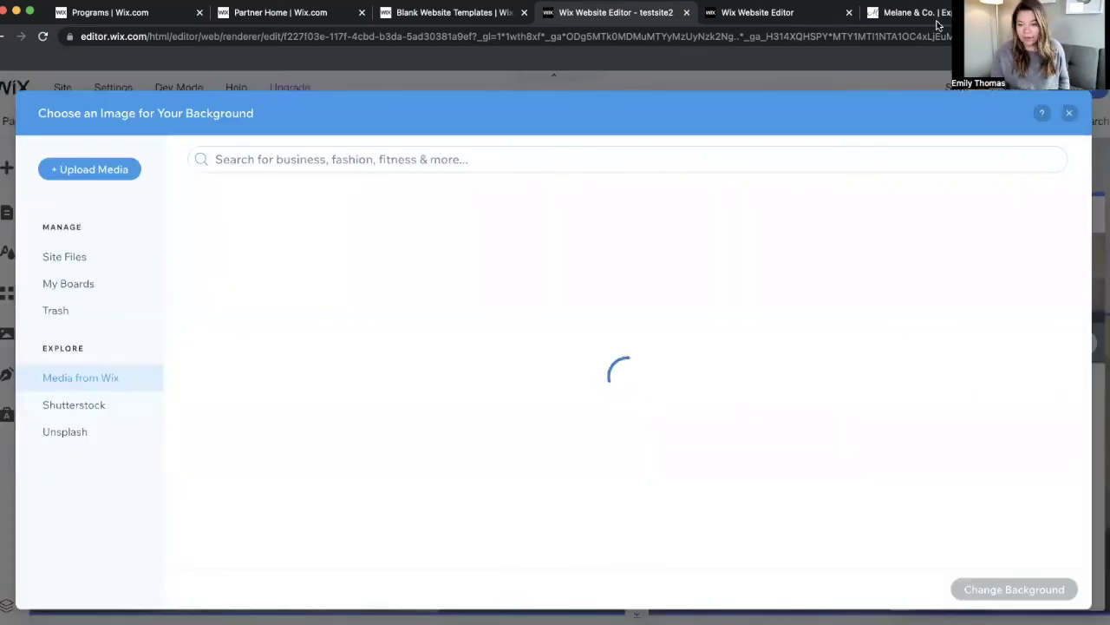
{"action": "left_click", "coordinate": [1068, 115]}
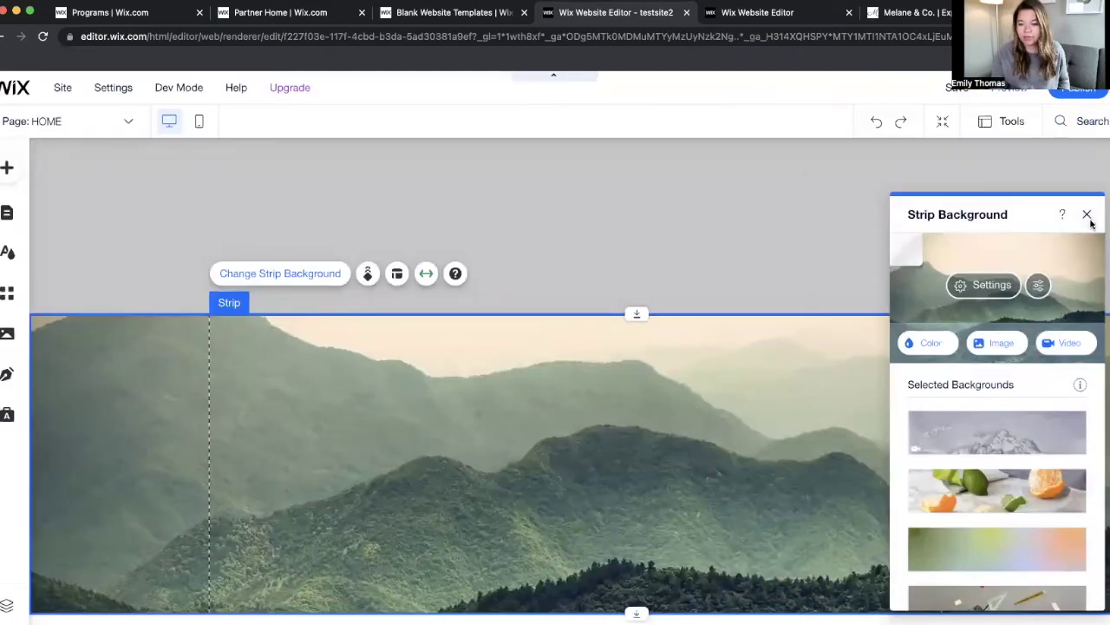
{"action": "left_click", "coordinate": [1083, 215]}
{"action": "scroll", "coordinate": [801, 482], "scroll_direction": "up", "scroll_amount": 1}
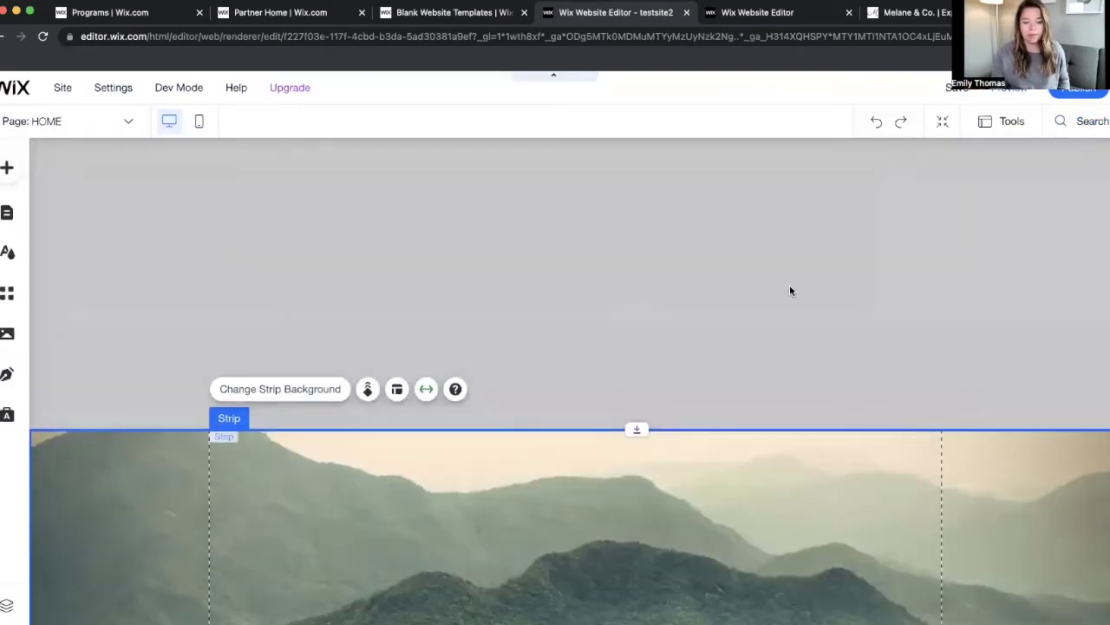
{"action": "scroll", "coordinate": [789, 285], "scroll_direction": "up", "scroll_amount": 1}
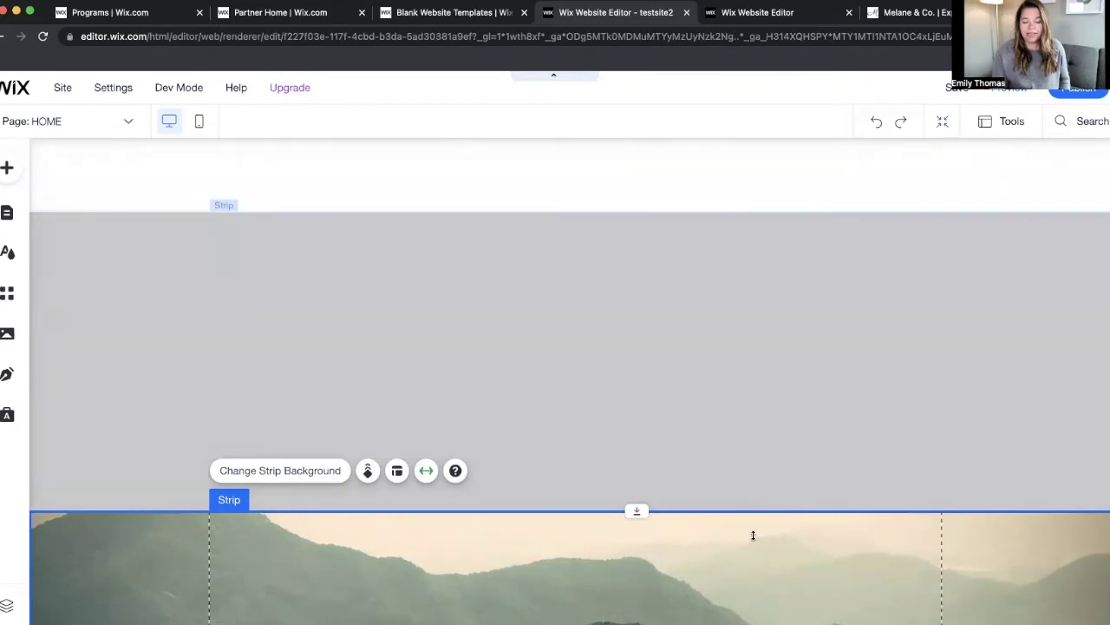
In Zoom Out mode, use Move Up to place the mountain strip above the grey strip.
{"action": "left_click_drag", "start_coordinate": [754, 532], "coordinate": [750, 570]}
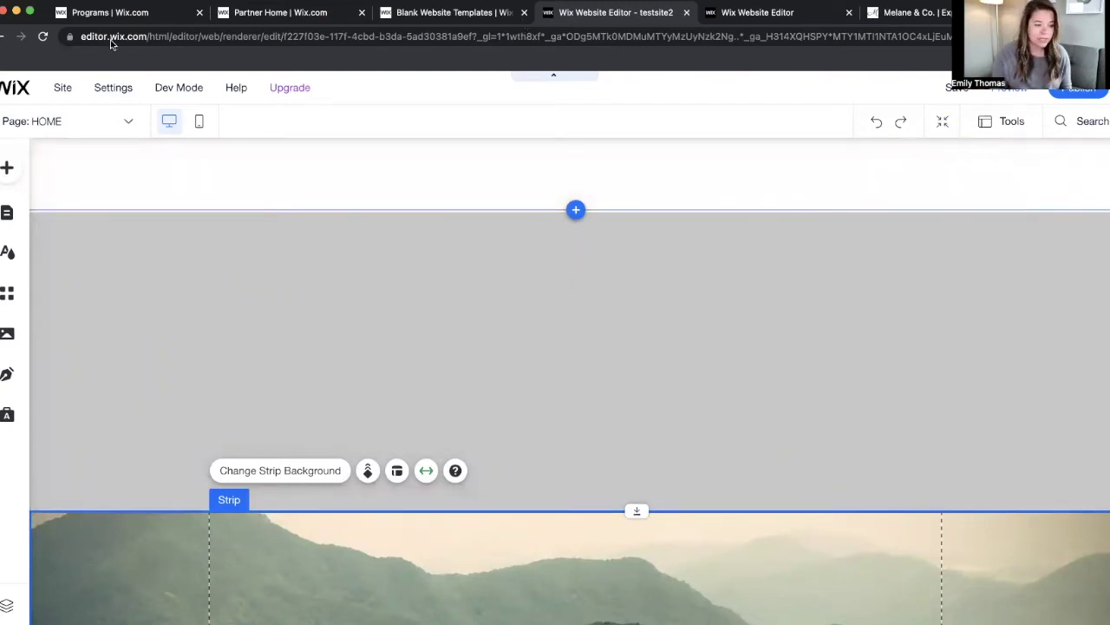
{"action": "left_click", "coordinate": [955, 125]}
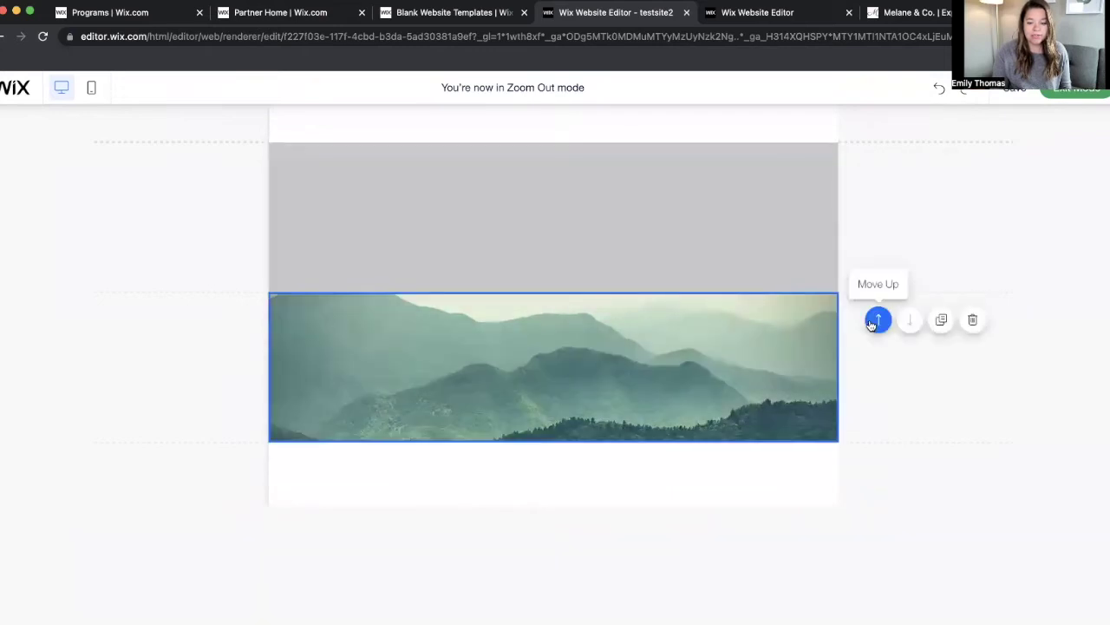
{"action": "left_click", "coordinate": [878, 319]}
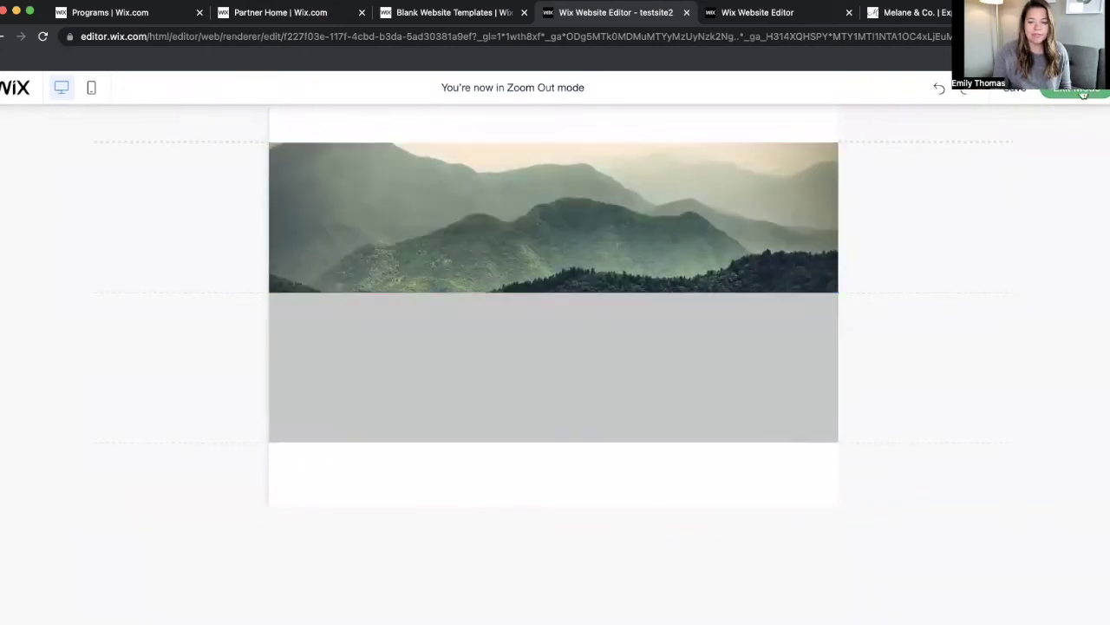
{"action": "left_click", "coordinate": [1080, 91]}
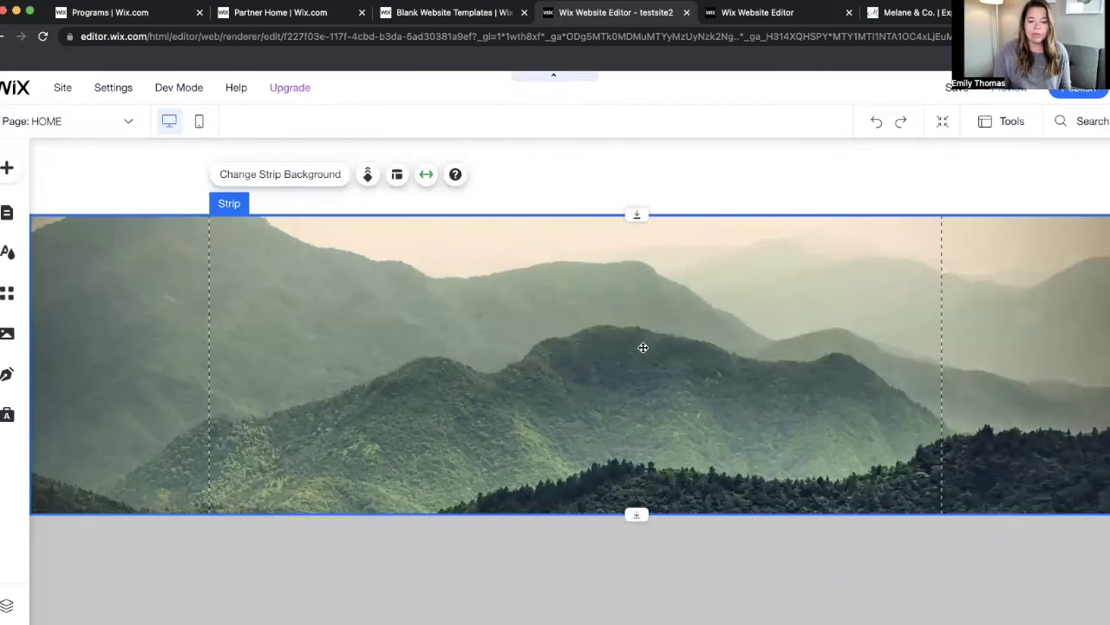
Open the mountain strip's image background options and browse the Unsplash photos.
{"action": "left_click", "coordinate": [340, 176]}
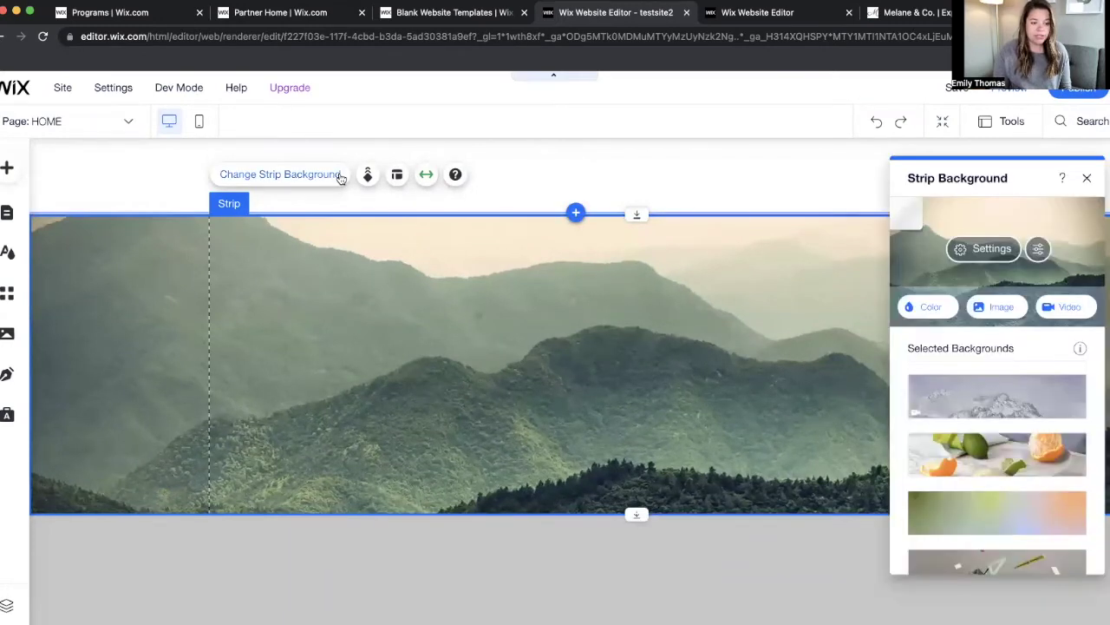
{"action": "left_click", "coordinate": [998, 306]}
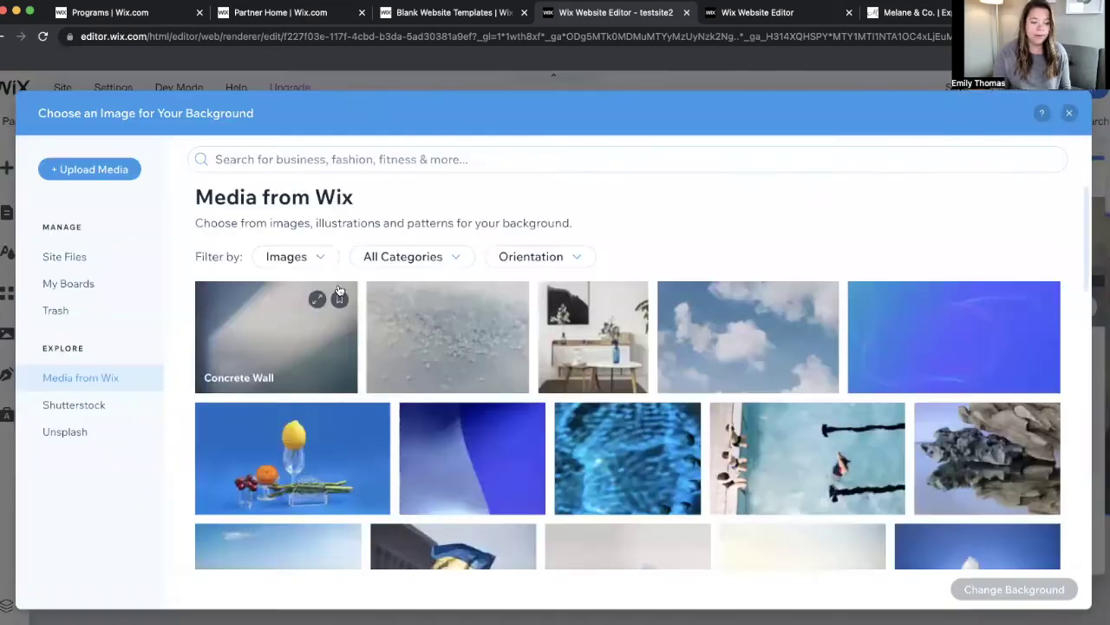
{"action": "scroll", "coordinate": [324, 495], "scroll_direction": "down", "scroll_amount": 5}
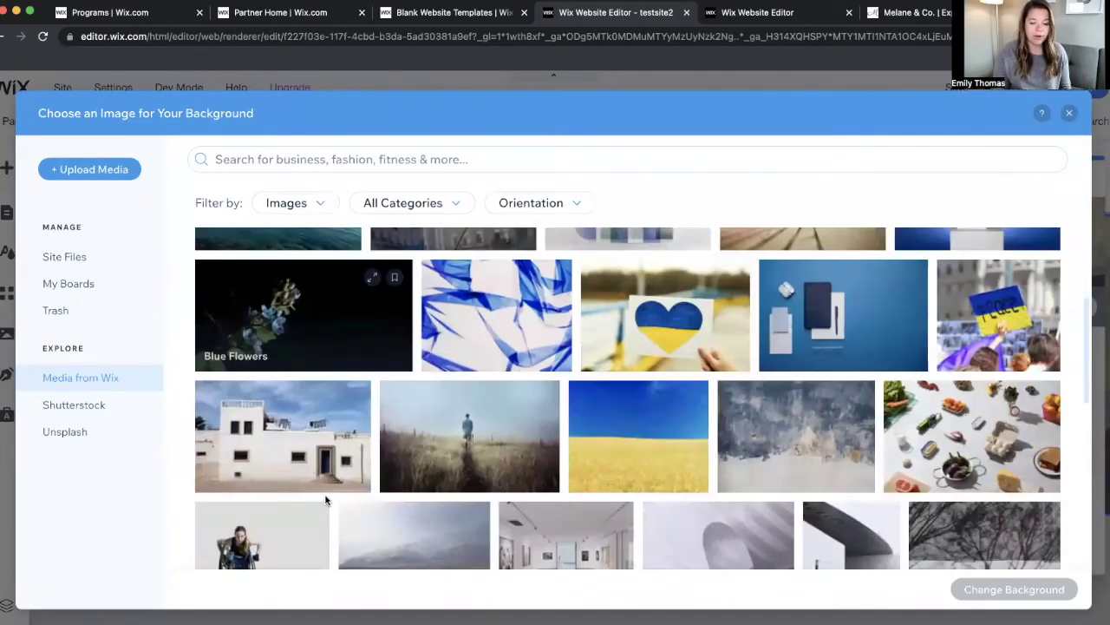
{"action": "left_click", "coordinate": [63, 432]}
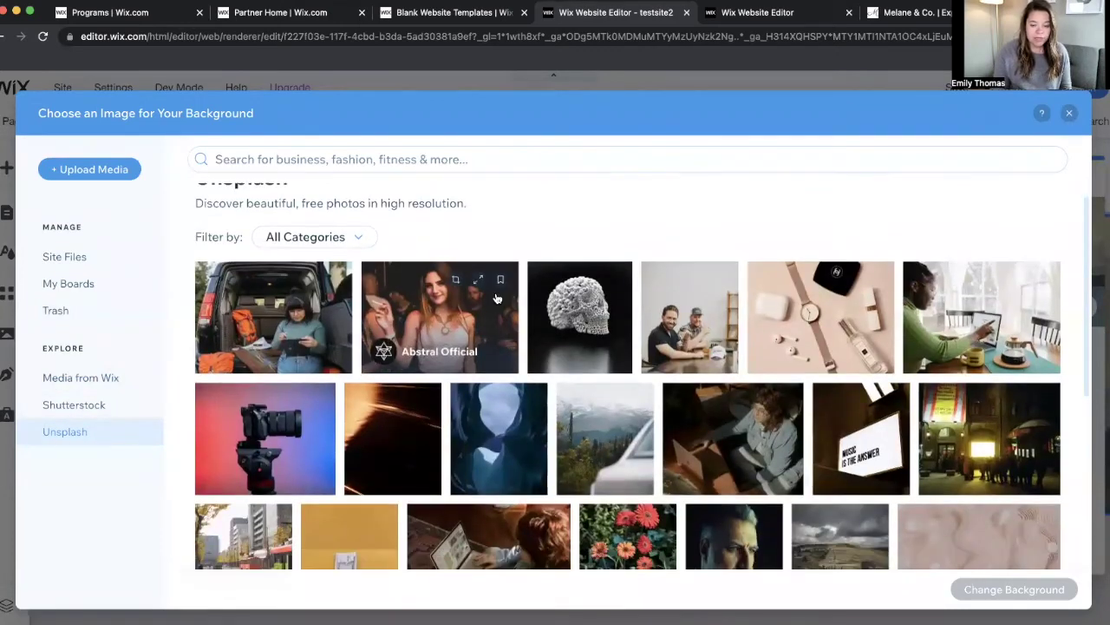
{"action": "scroll", "coordinate": [451, 329], "scroll_direction": "down", "scroll_amount": 1}
{"action": "scroll", "coordinate": [891, 364], "scroll_direction": "down", "scroll_amount": 1}
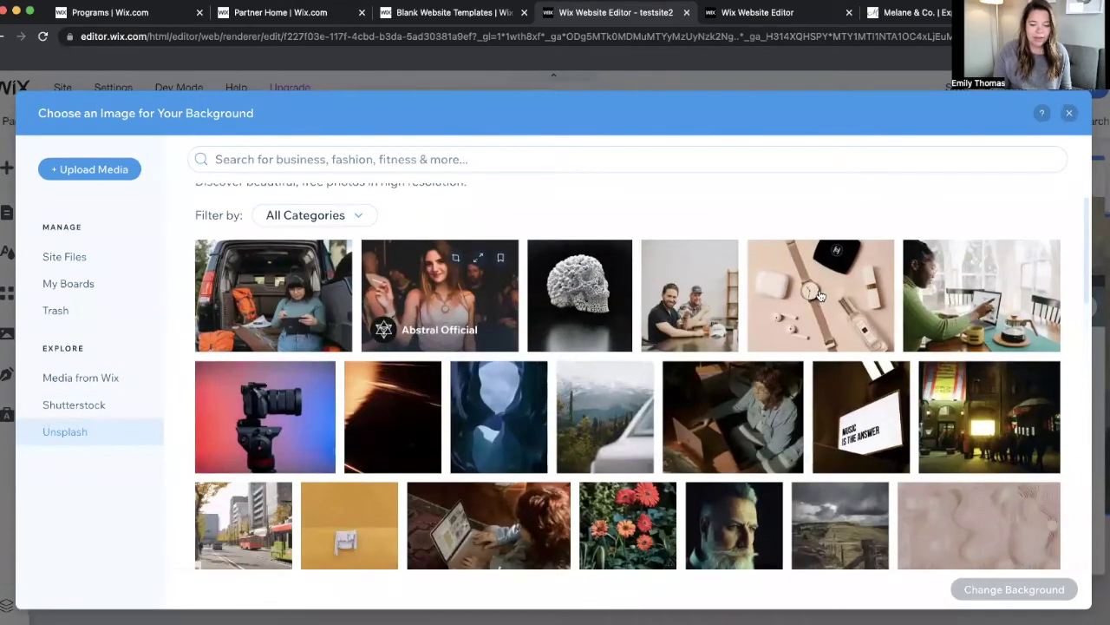
{"action": "scroll", "coordinate": [817, 295], "scroll_direction": "down", "scroll_amount": 1}
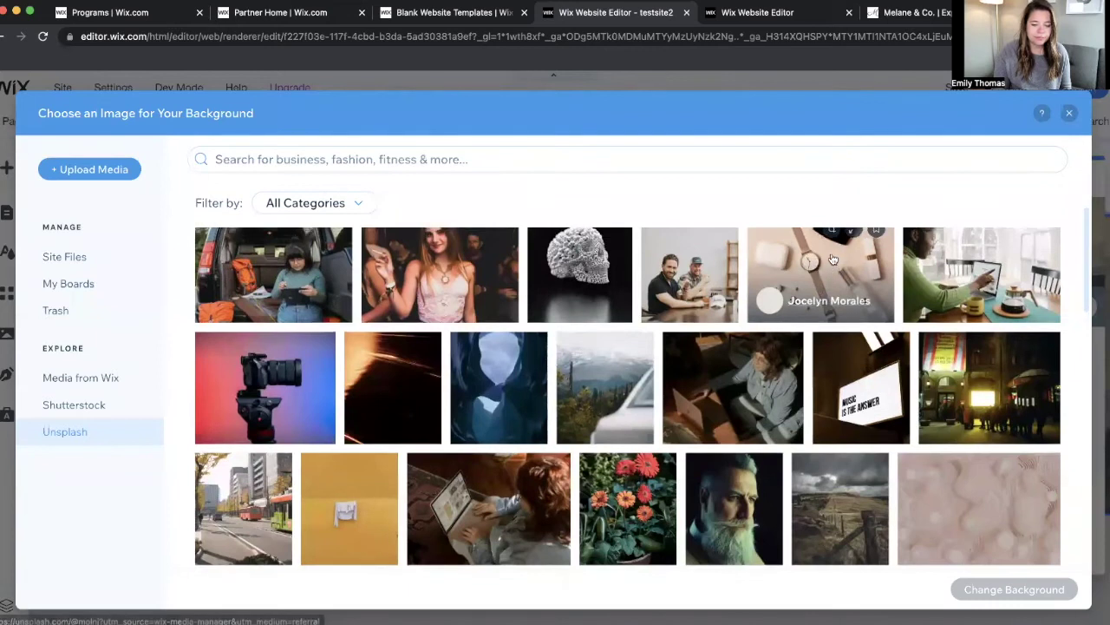
Apply the rose-gold watch and earbuds on peach photo as the strip background.
{"action": "left_click", "coordinate": [833, 258]}
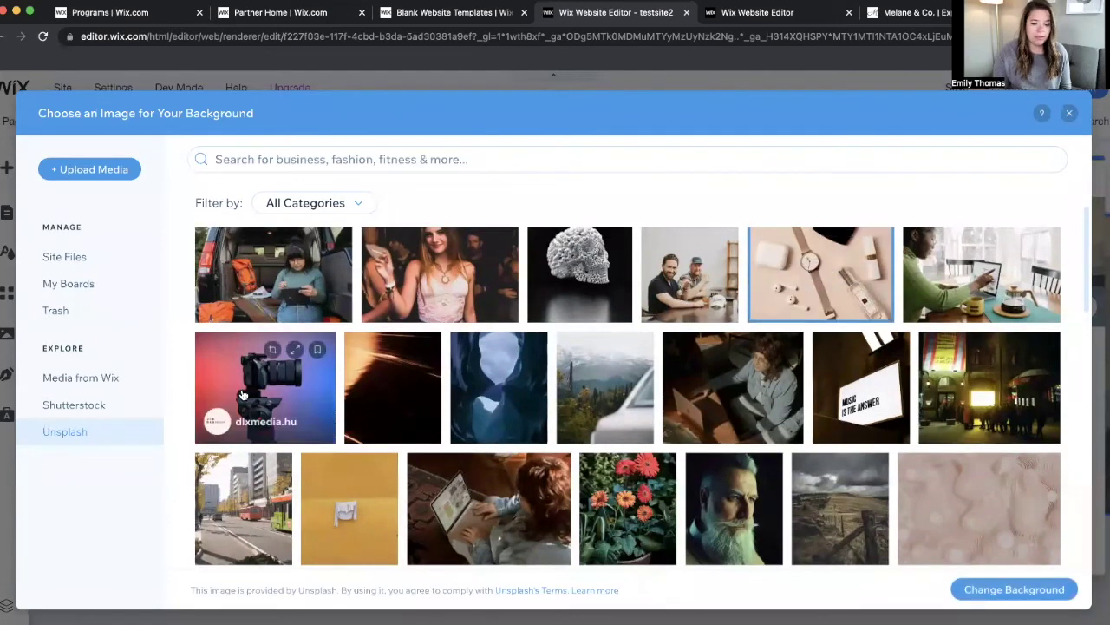
{"action": "left_click", "coordinate": [1002, 590]}
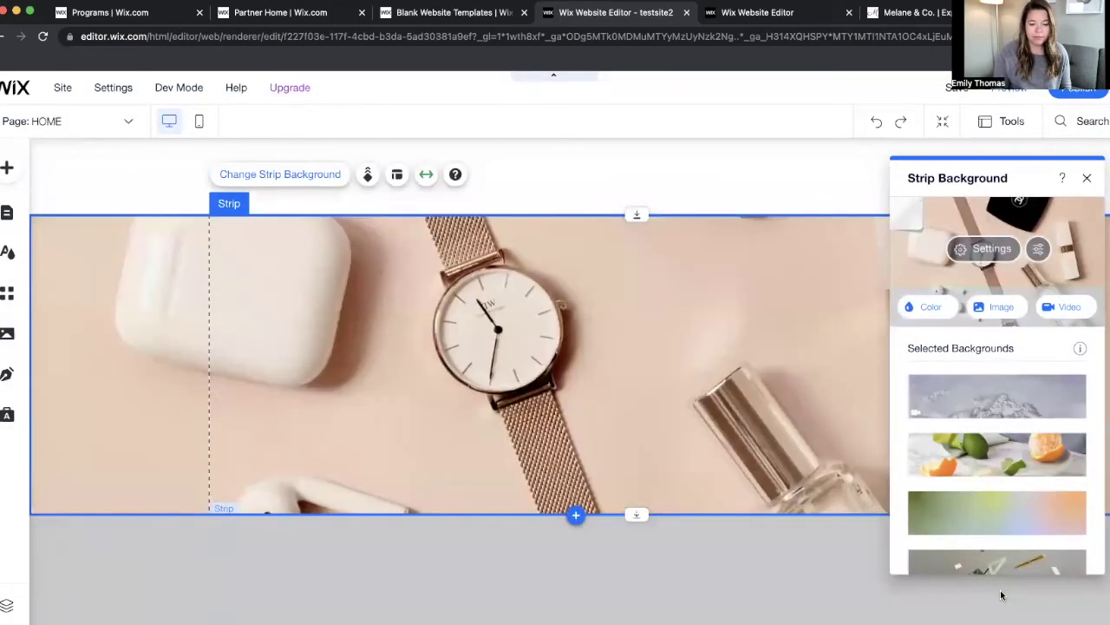
{"action": "left_click", "coordinate": [739, 553]}
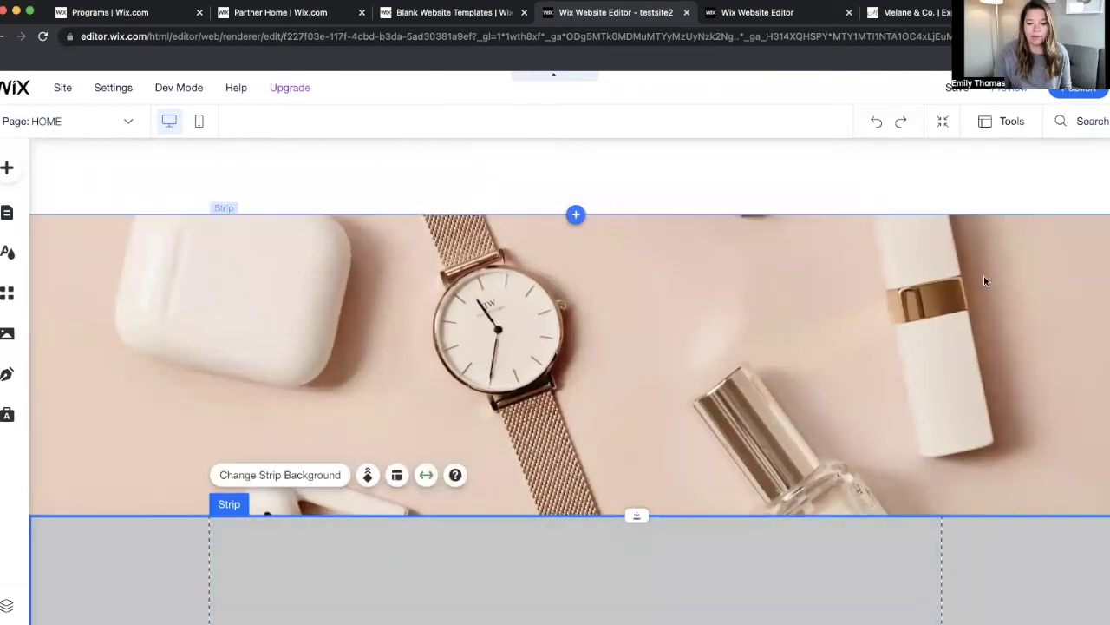
{"action": "scroll", "coordinate": [823, 324], "scroll_direction": "down", "scroll_amount": 3}
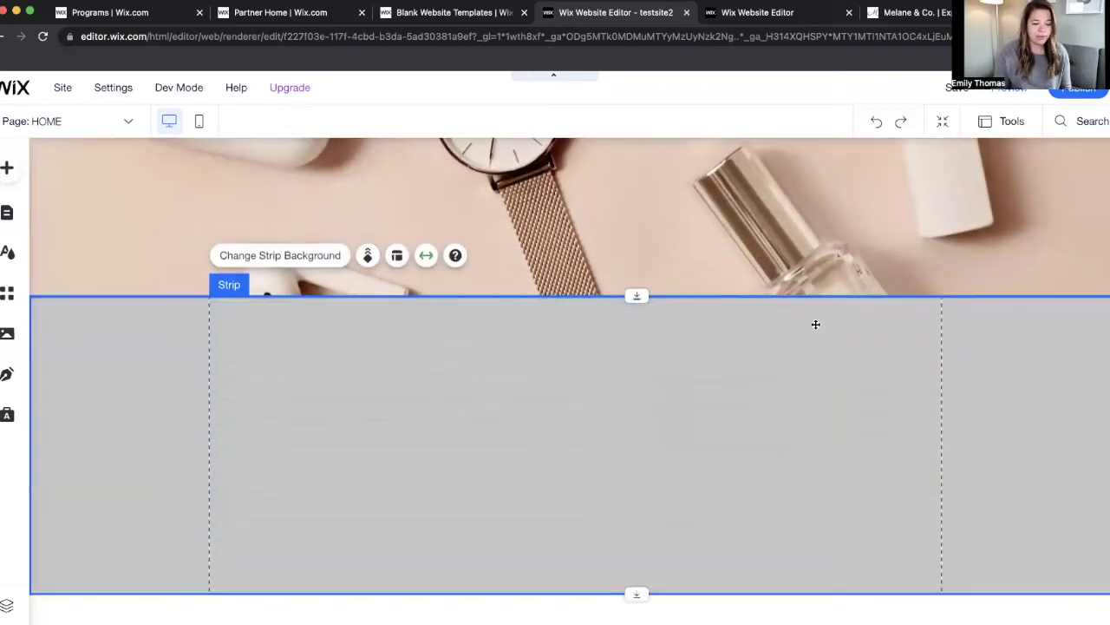
{"action": "scroll", "coordinate": [666, 407], "scroll_direction": "up", "scroll_amount": 3}
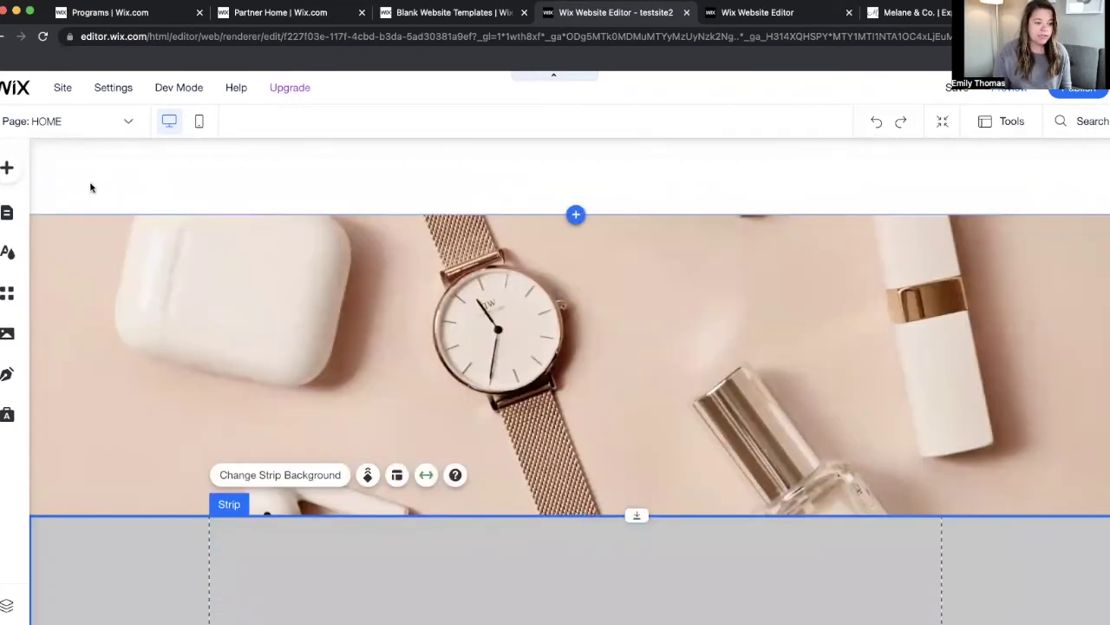
Add a Heading 1 title to the watch strip, positioned left of the watch.
{"action": "left_click", "coordinate": [8, 170]}
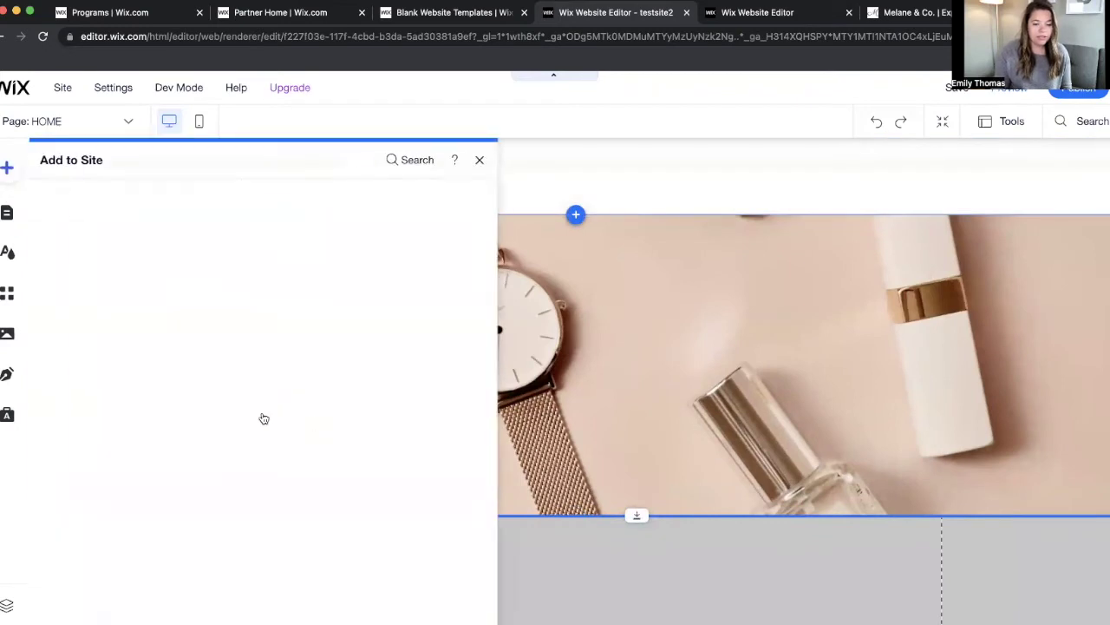
{"action": "mouse_move", "coordinate": [52, 215]}
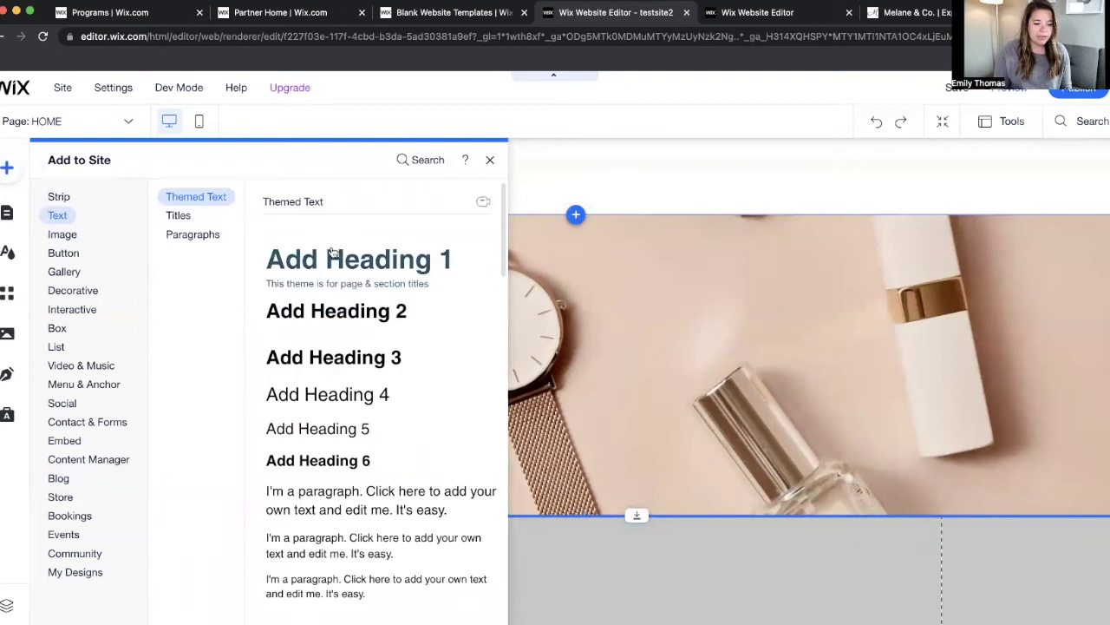
{"action": "left_click_drag", "start_coordinate": [431, 254], "coordinate": [585, 277]}
{"action": "left_click_drag", "start_coordinate": [373, 334], "coordinate": [326, 321]}
Change the heading text to 'Makeup Bag' and widen it to fit one line.
{"action": "double_click", "coordinate": [327, 321]}
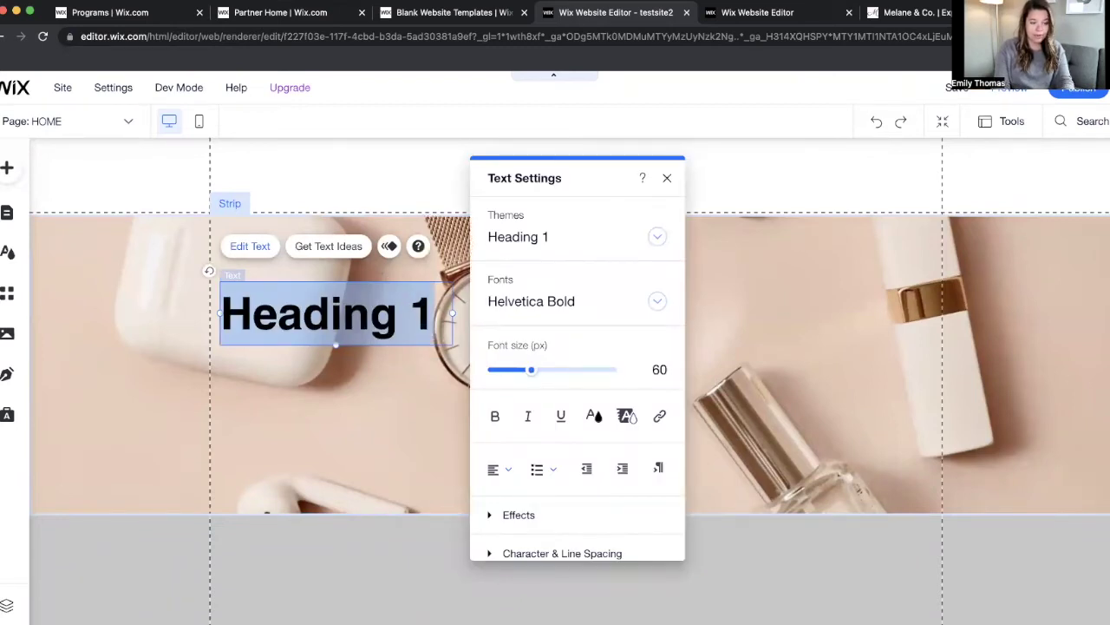
{"action": "type", "text": "Makeup N"}
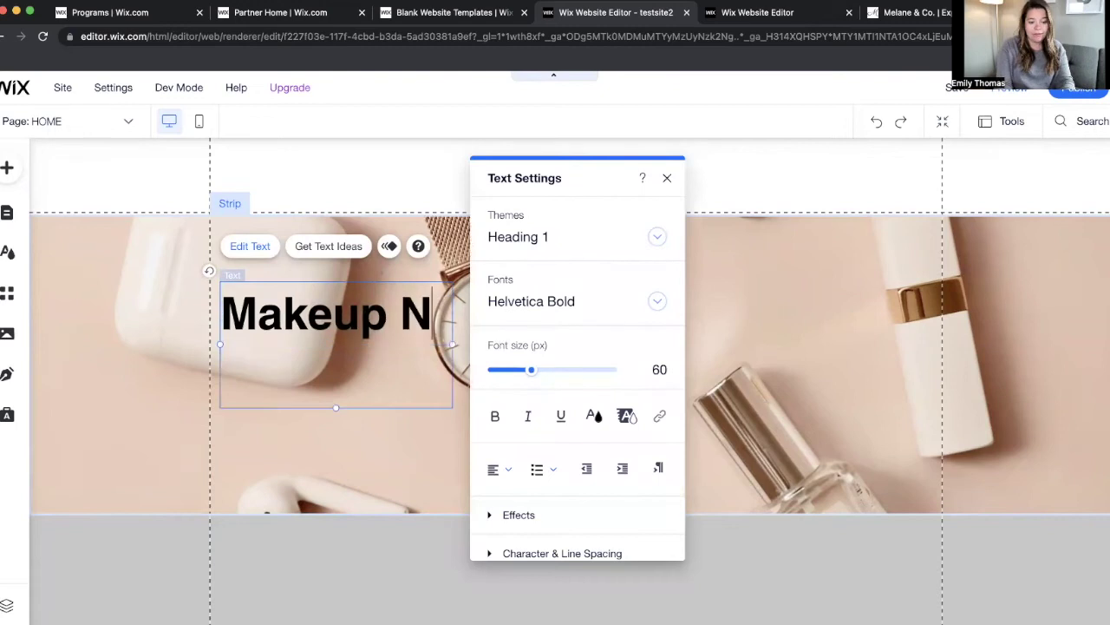
{"action": "key", "text": "BackSpace"}
{"action": "type", "text": "Bag"}
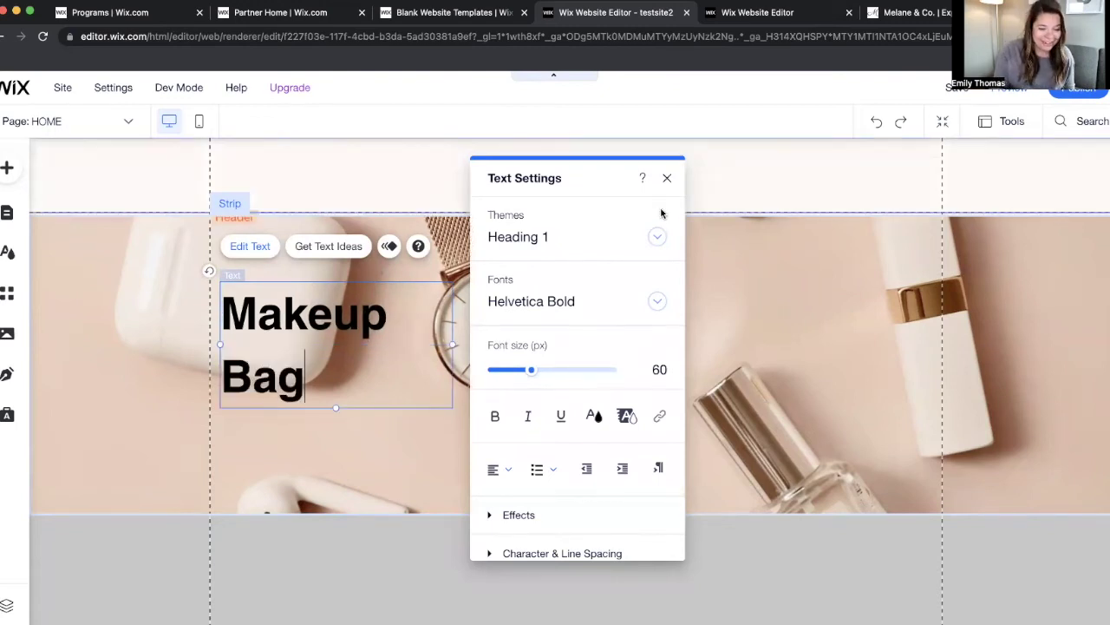
{"action": "left_click", "coordinate": [434, 270]}
{"action": "left_click", "coordinate": [414, 292]}
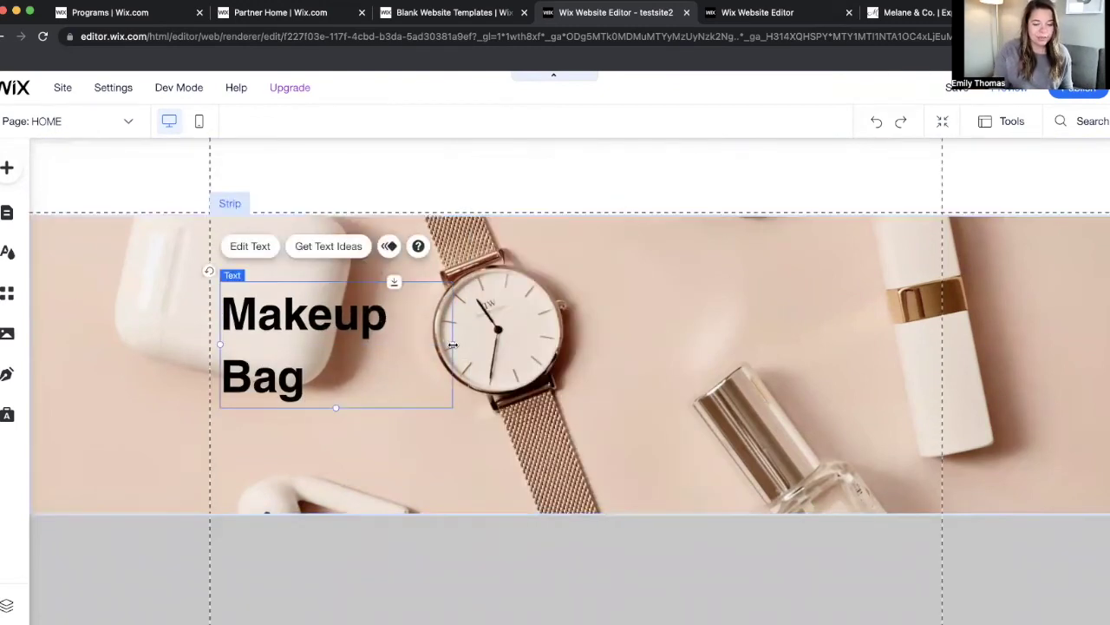
{"action": "left_click_drag", "start_coordinate": [453, 344], "coordinate": [645, 357]}
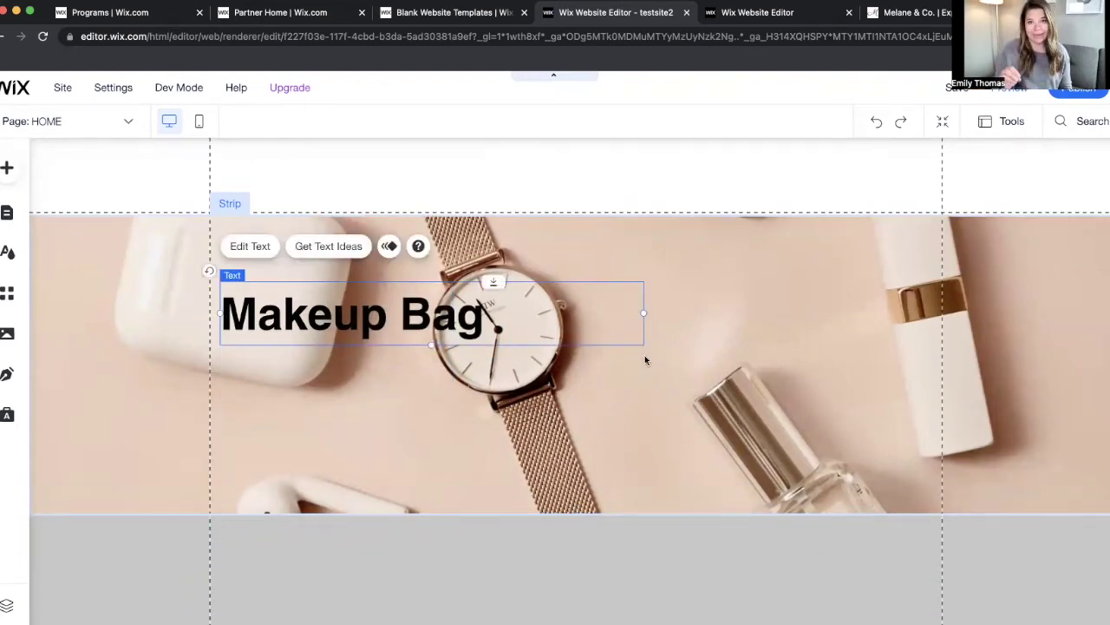
Add a Heading 2 reading 'the best ever. for you.', widened to one line.
{"action": "left_click", "coordinate": [7, 168]}
{"action": "left_click", "coordinate": [325, 310]}
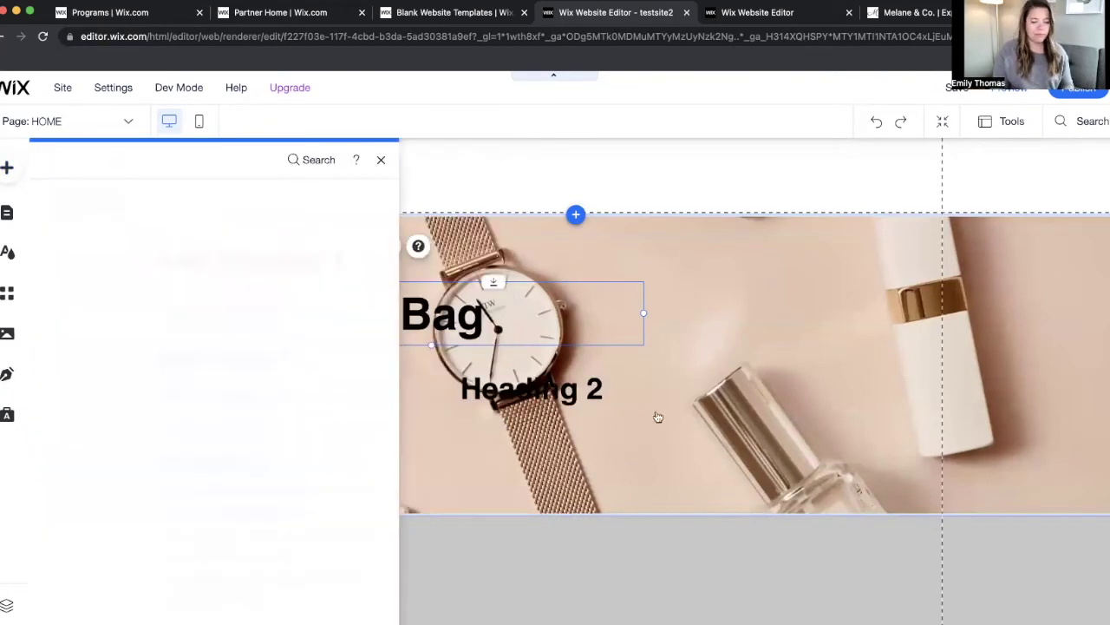
{"action": "double_click", "coordinate": [556, 386]}
{"action": "type", "text": "the"}
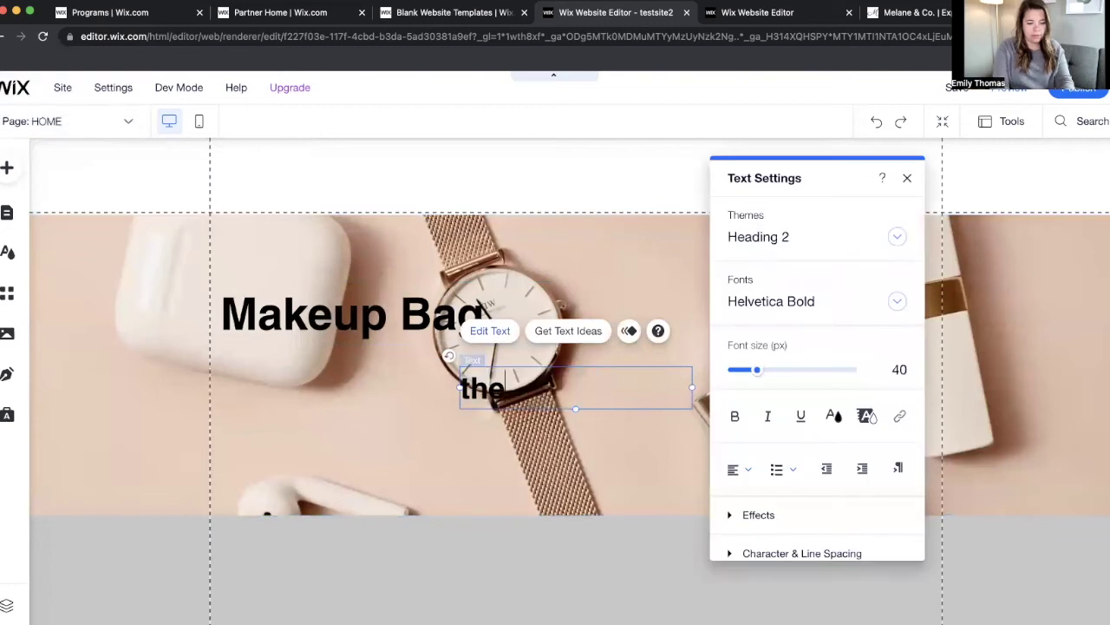
{"action": "type", "text": " best ever. for you."}
{"action": "left_click", "coordinate": [595, 387]}
{"action": "left_click_drag", "start_coordinate": [591, 391], "coordinate": [355, 371]}
{"action": "left_click_drag", "start_coordinate": [452, 386], "coordinate": [645, 371]}
Align the subheading directly beneath the 'Makeup Bag' title, left edges matching.
{"action": "left_click", "coordinate": [469, 306]}
{"action": "mouse_move", "coordinate": [458, 324]}
{"action": "left_mouse_down"}
{"action": "mouse_move", "coordinate": [455, 292]}
{"action": "mouse_move", "coordinate": [456, 317]}
{"action": "left_mouse_up"}
{"action": "left_click", "coordinate": [473, 369]}
{"action": "left_click_drag", "start_coordinate": [475, 514], "coordinate": [444, 351]}
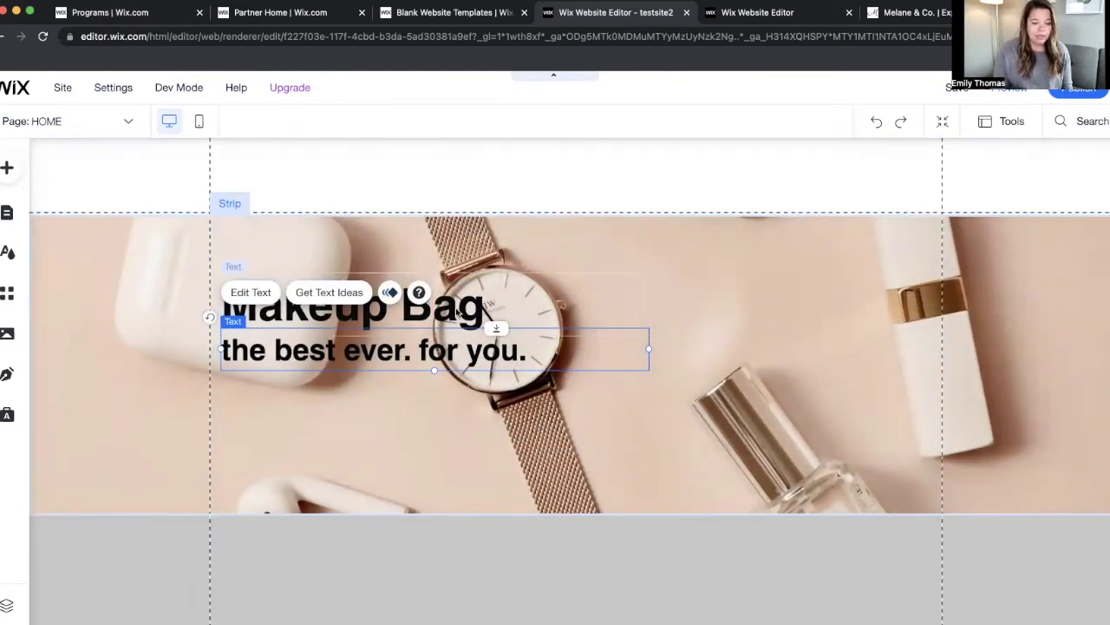
{"action": "left_click", "coordinate": [496, 282]}
{"action": "left_click_drag", "start_coordinate": [496, 282], "coordinate": [494, 315]}
{"action": "left_click", "coordinate": [354, 322]}
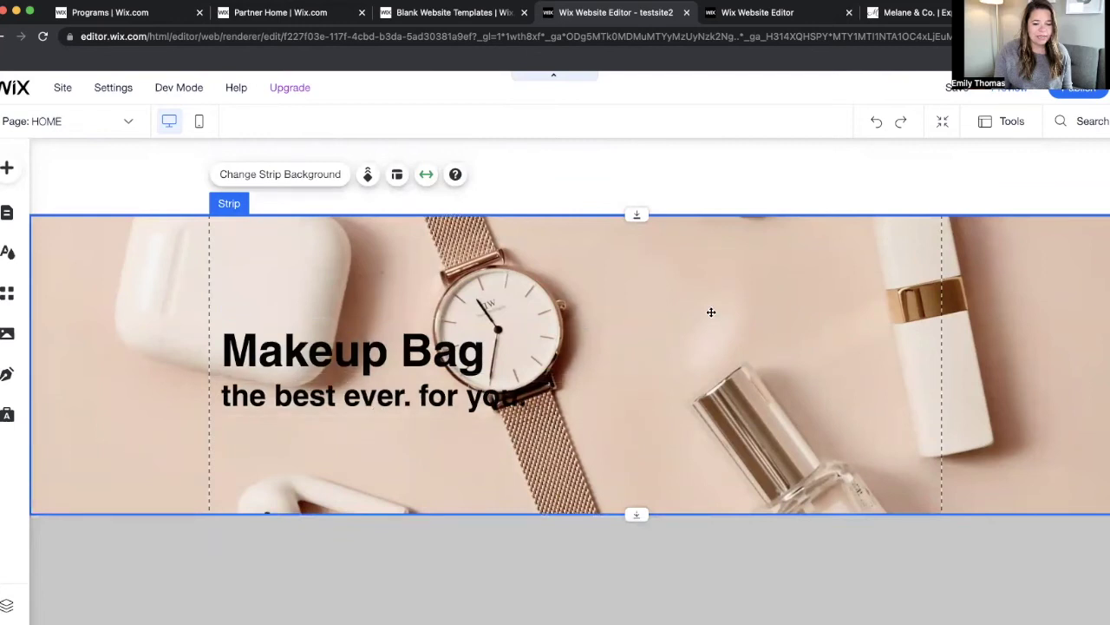
Fade the hero strip's background photo to 27% opacity, keeping it centred after trying top and bottom.
{"action": "left_click", "coordinate": [279, 176]}
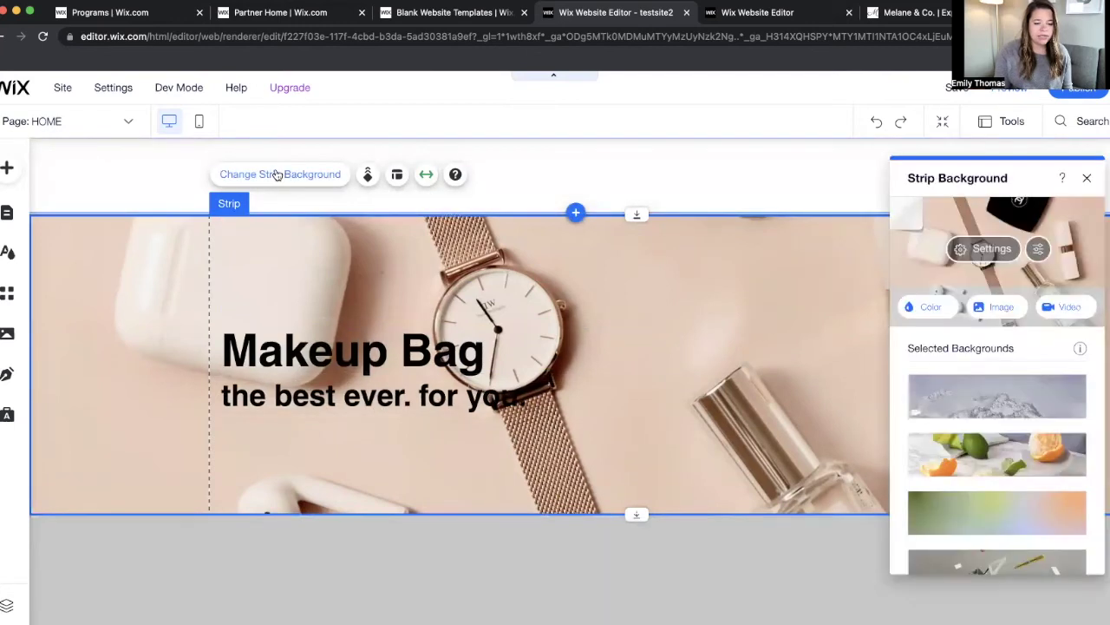
{"action": "left_click", "coordinate": [979, 248]}
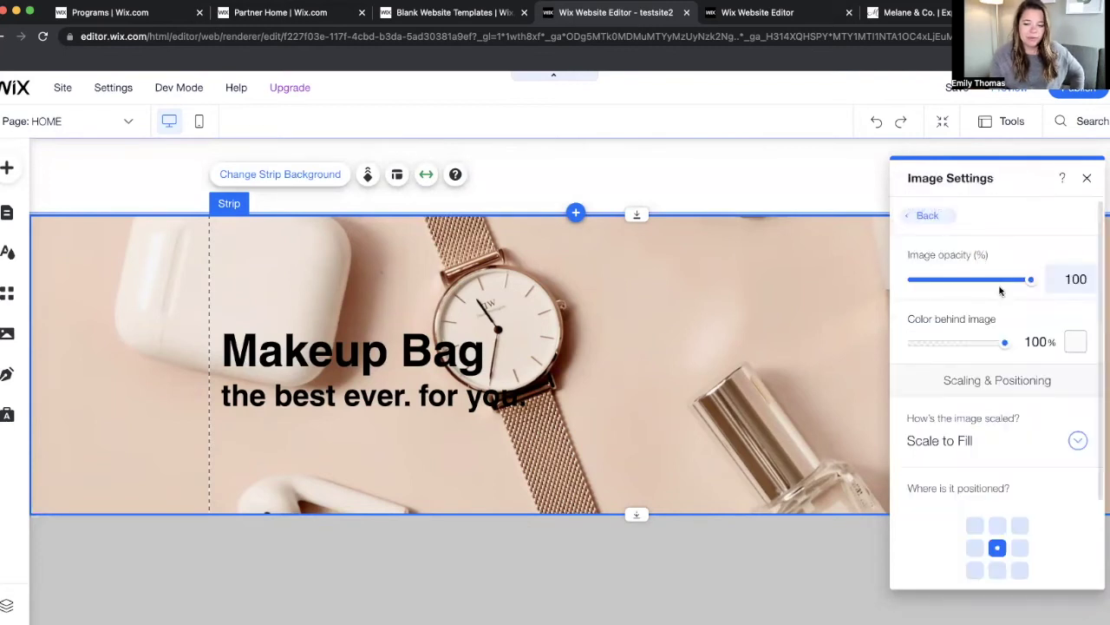
{"action": "left_click_drag", "start_coordinate": [989, 281], "coordinate": [948, 281]}
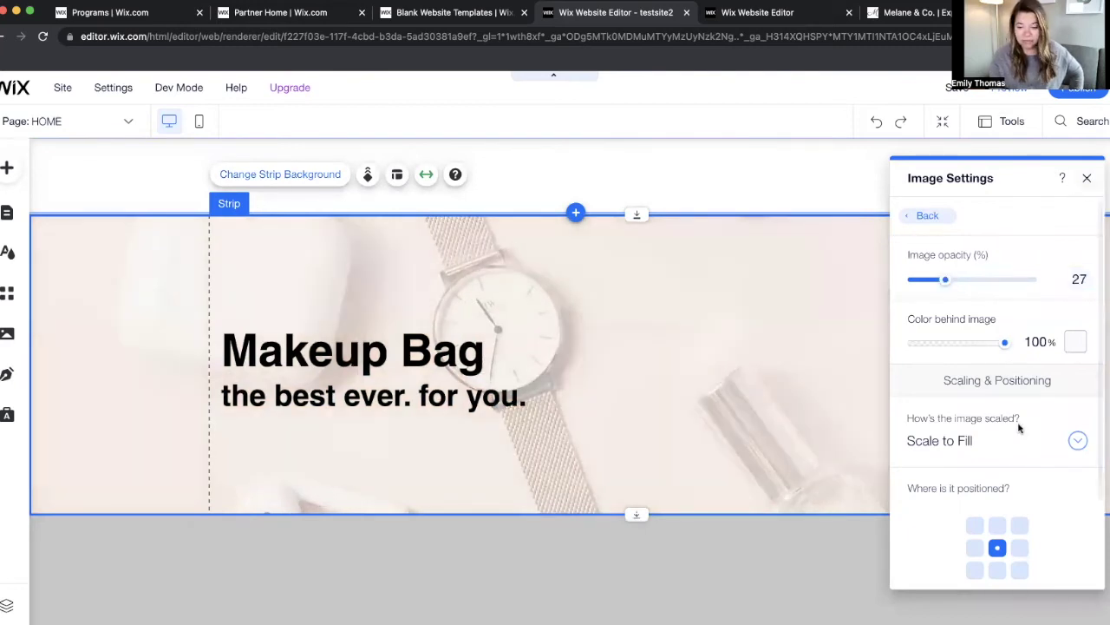
{"action": "scroll", "coordinate": [1013, 458], "scroll_direction": "down", "scroll_amount": 2}
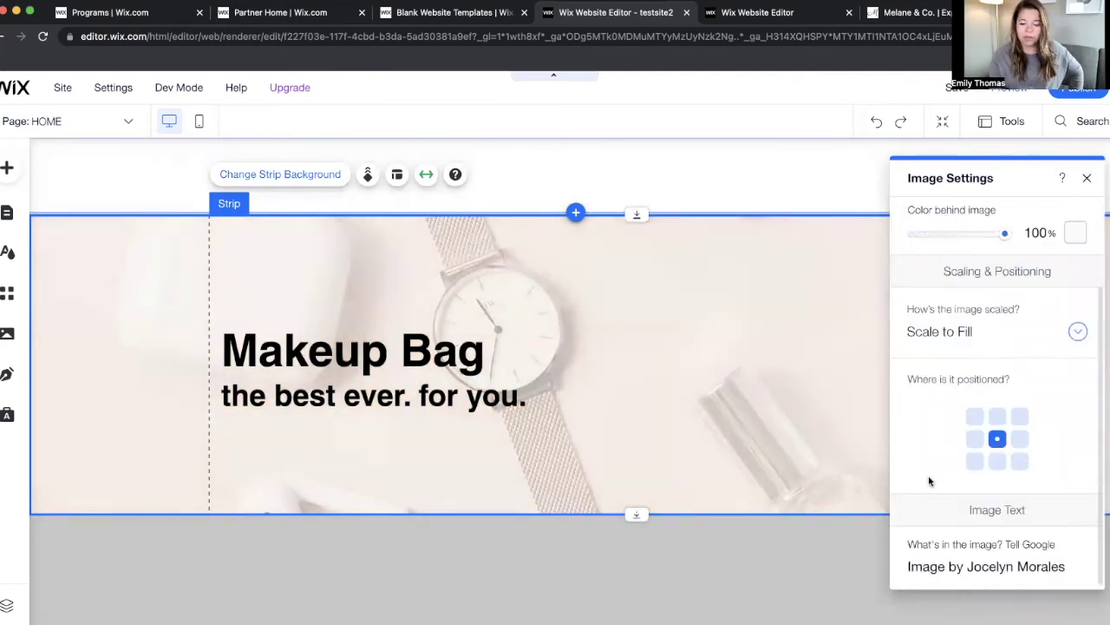
{"action": "left_click", "coordinate": [997, 418]}
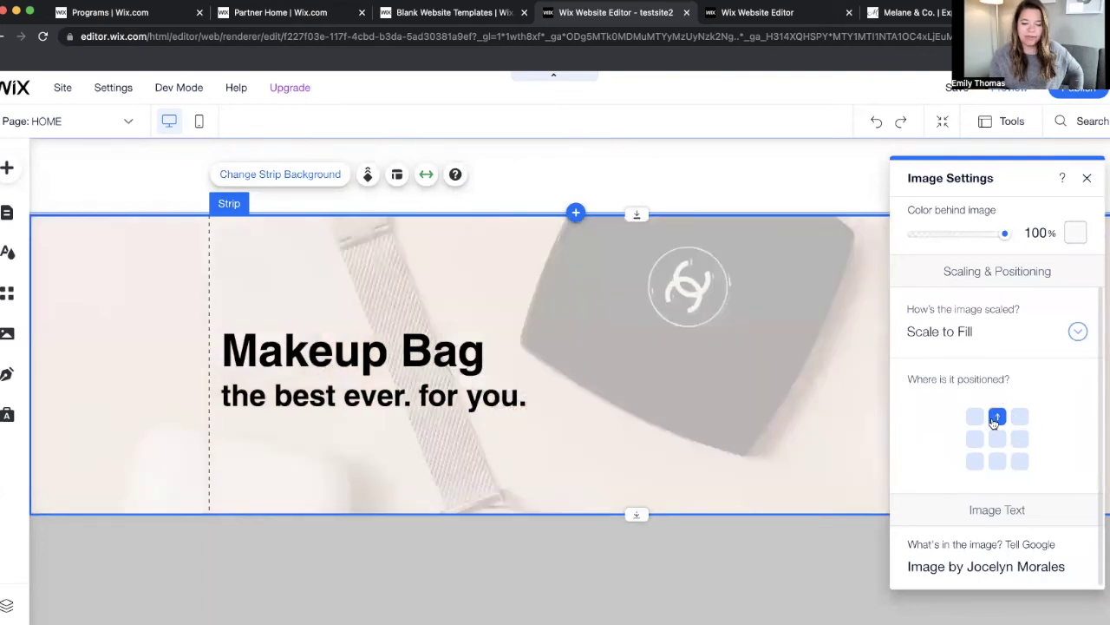
{"action": "left_click", "coordinate": [998, 462]}
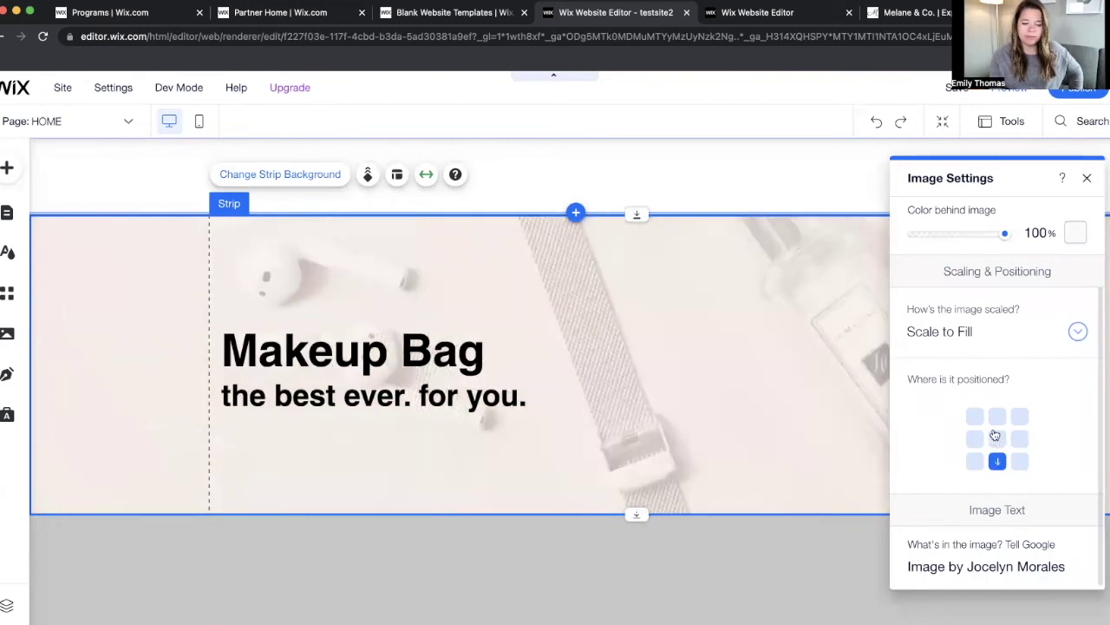
{"action": "left_click", "coordinate": [998, 441]}
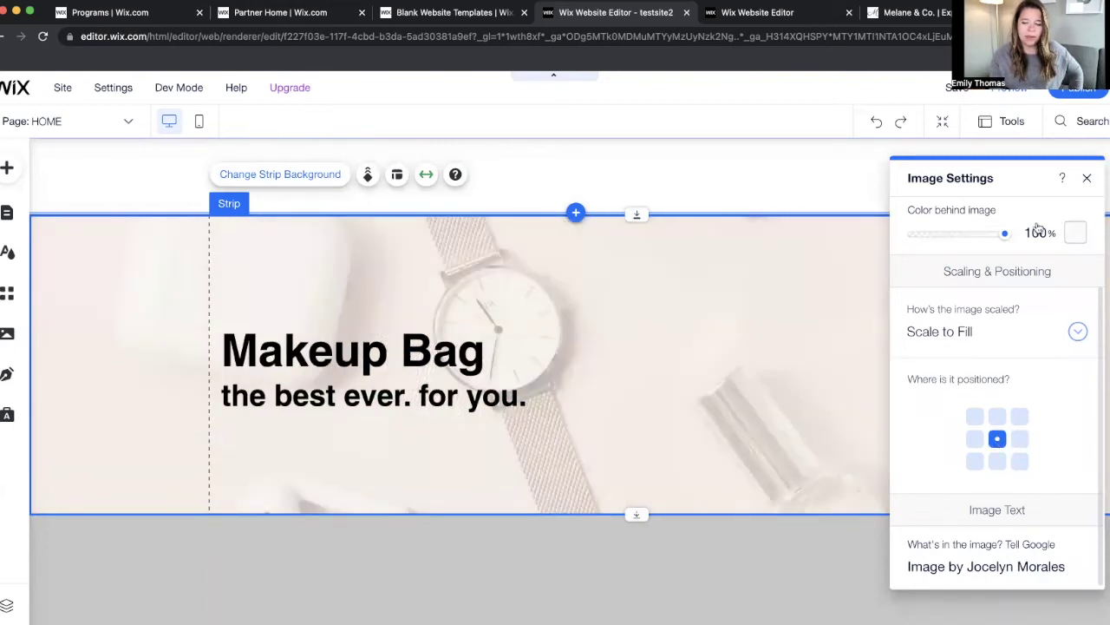
{"action": "left_click", "coordinate": [1087, 178]}
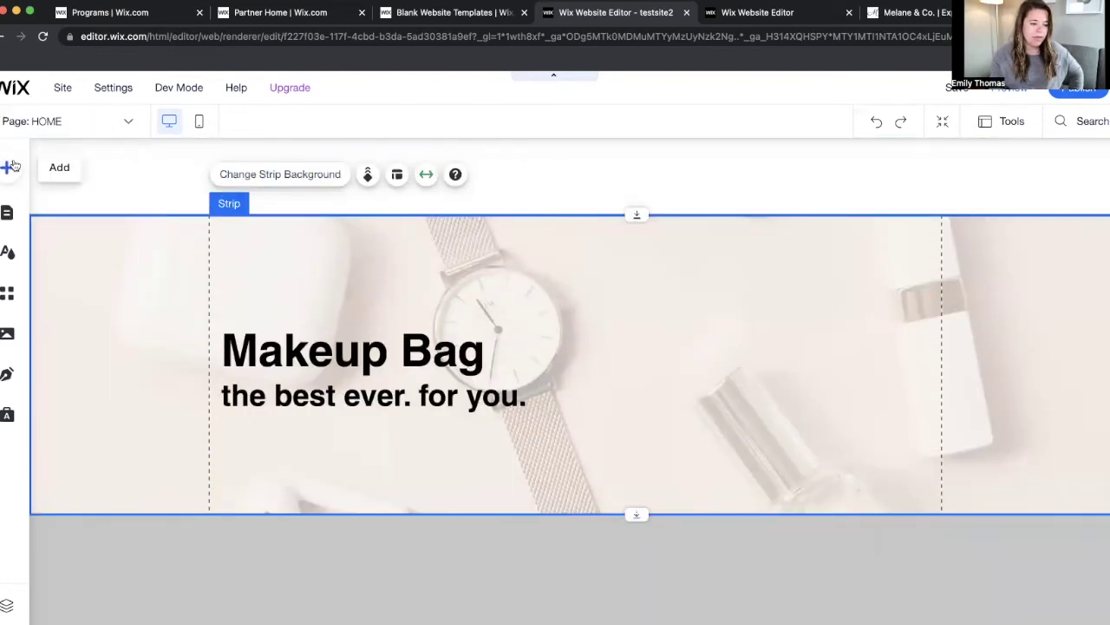
Place a themed 'View More' button beneath the hero subheading.
{"action": "left_click", "coordinate": [13, 165]}
{"action": "left_click", "coordinate": [131, 291]}
{"action": "left_click", "coordinate": [68, 254]}
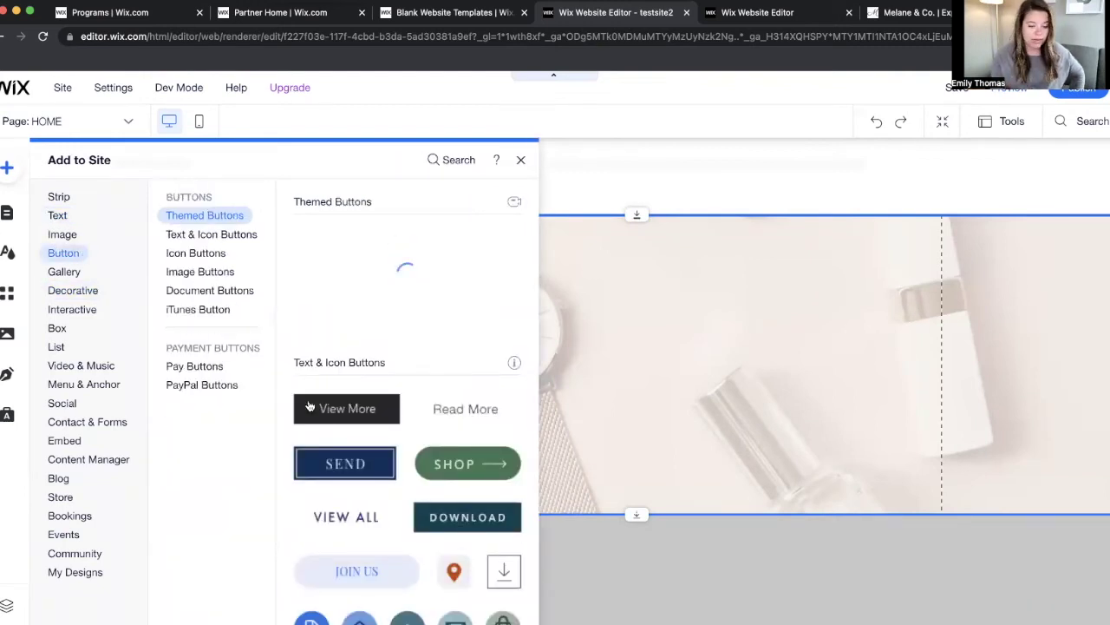
{"action": "left_click_drag", "start_coordinate": [681, 415], "coordinate": [263, 439]}
{"action": "left_click", "coordinate": [419, 488]}
Move the hero heading, subheading and button up together slightly.
{"action": "scroll", "coordinate": [419, 490], "scroll_direction": "down", "scroll_amount": 1}
{"action": "scroll", "coordinate": [419, 492], "scroll_direction": "up", "scroll_amount": 1}
{"action": "left_click", "coordinate": [411, 345]}
{"action": "left_click_drag", "start_coordinate": [496, 318], "coordinate": [494, 291]}
{"action": "left_click", "coordinate": [487, 477]}
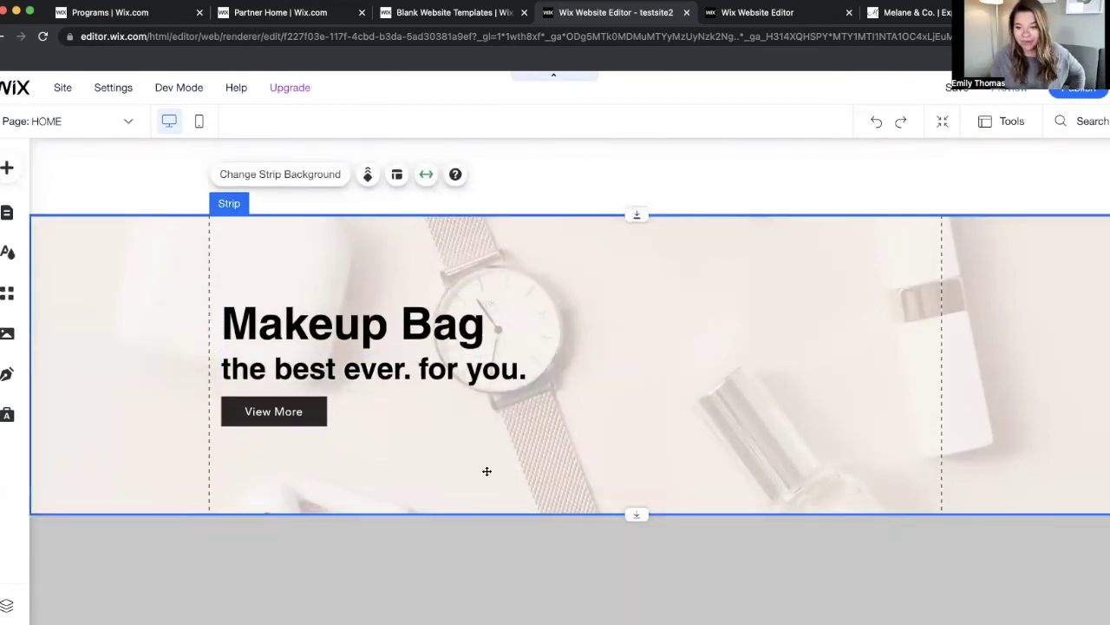
{"action": "scroll", "coordinate": [495, 313], "scroll_direction": "down", "scroll_amount": 2}
{"action": "scroll", "coordinate": [386, 301], "scroll_direction": "up", "scroll_amount": 2}
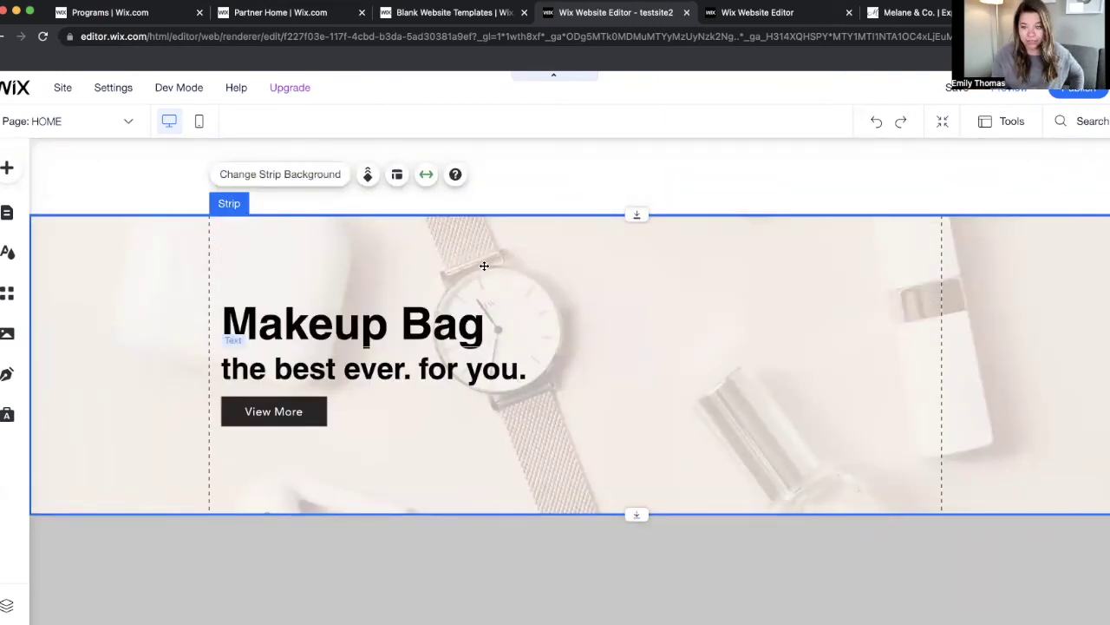
{"action": "scroll", "coordinate": [482, 262], "scroll_direction": "down", "scroll_amount": 4}
{"action": "scroll", "coordinate": [415, 406], "scroll_direction": "up", "scroll_amount": 1}
{"action": "left_click", "coordinate": [415, 411]}
Make the grey strip taller and search Unsplash photos for 'makeup bag'.
{"action": "scroll", "coordinate": [411, 408], "scroll_direction": "down", "scroll_amount": 2}
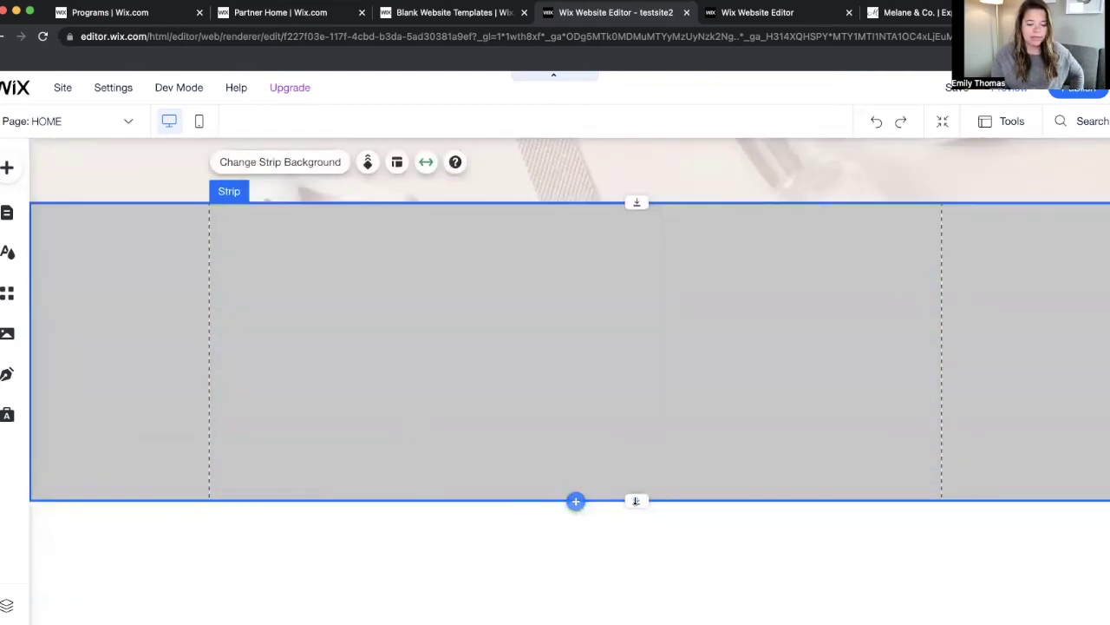
{"action": "left_click_drag", "start_coordinate": [634, 501], "coordinate": [637, 622]}
{"action": "left_click", "coordinate": [9, 164]}
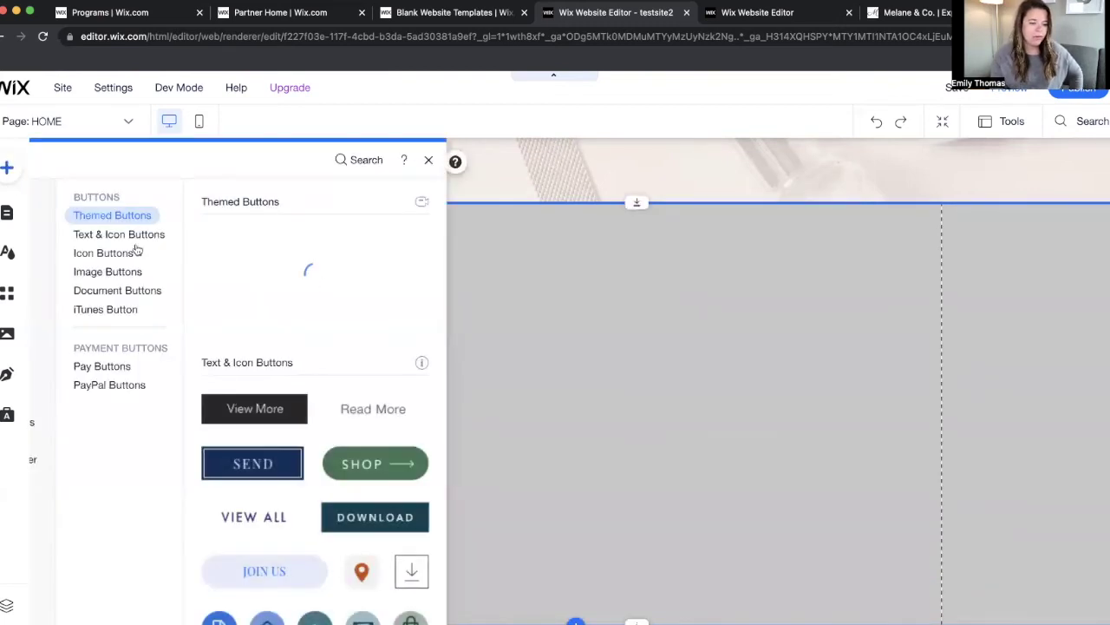
{"action": "left_click", "coordinate": [62, 236]}
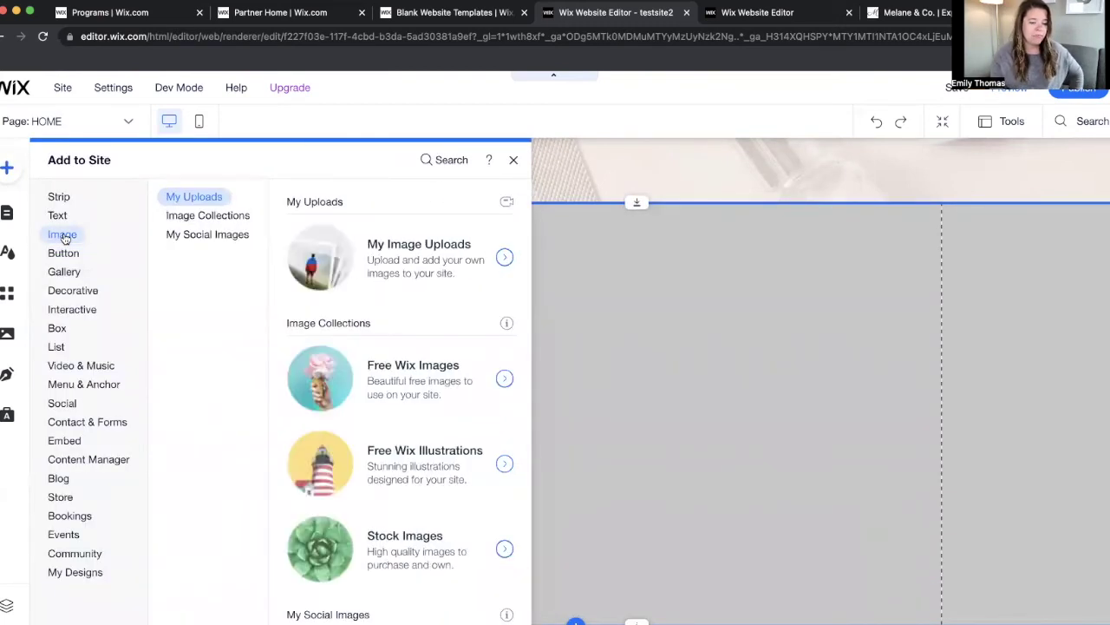
{"action": "left_click", "coordinate": [390, 271]}
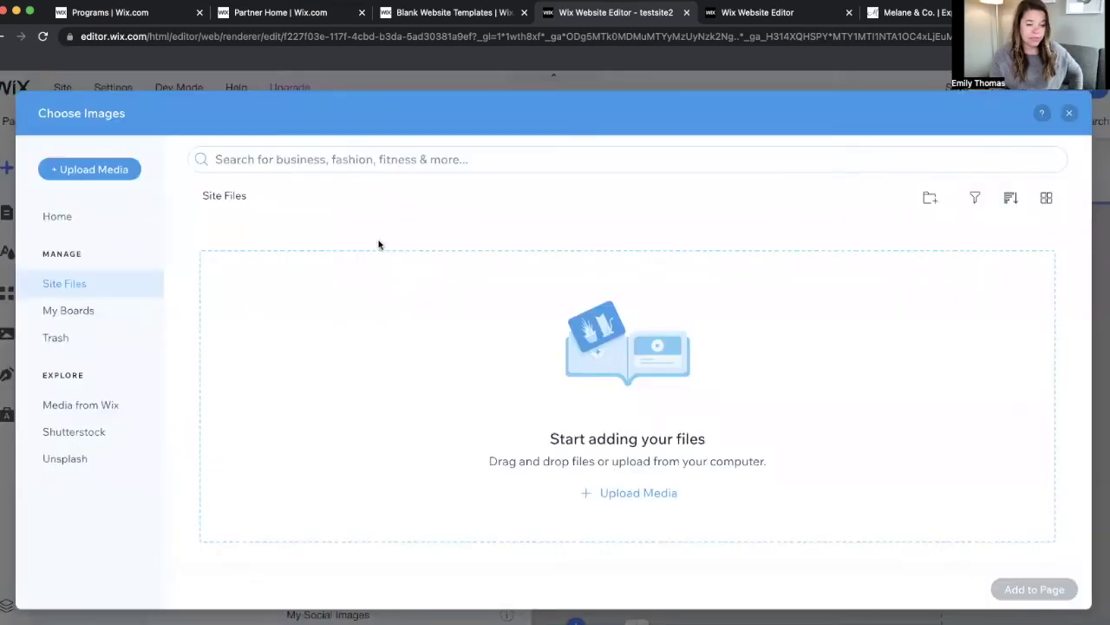
{"action": "left_click", "coordinate": [69, 456]}
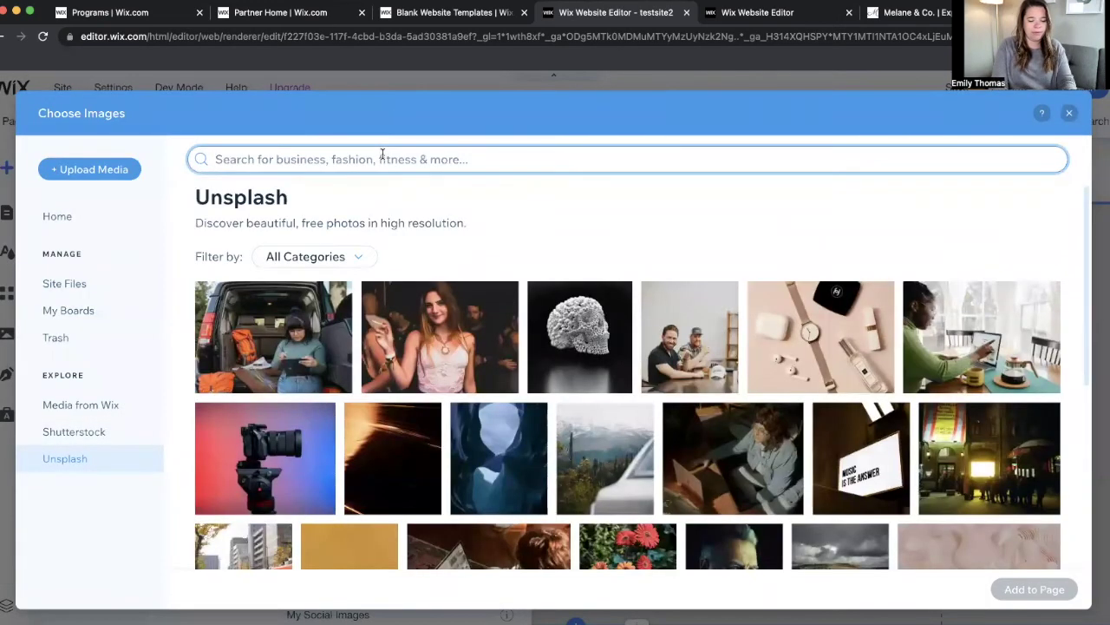
{"action": "left_click", "coordinate": [382, 156]}
{"action": "type", "text": "makeup bag"}
{"action": "key", "text": "Return"}
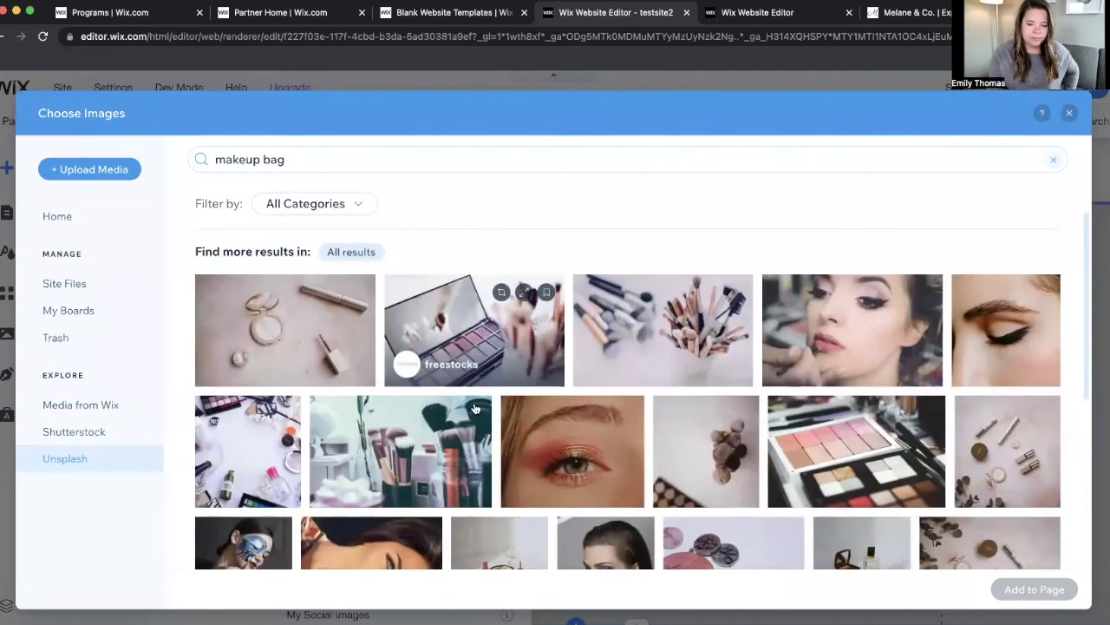
Add the makeup-brushes photo and position it at the left of the grey strip.
{"action": "scroll", "coordinate": [475, 408], "scroll_direction": "down", "scroll_amount": 1}
{"action": "left_click", "coordinate": [715, 269]}
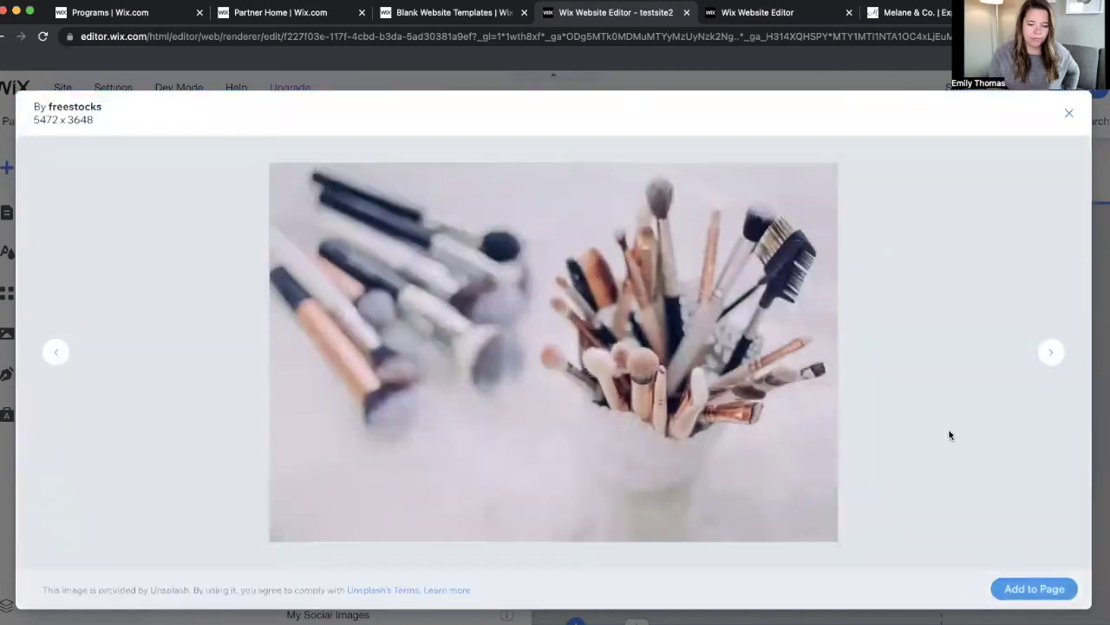
{"action": "left_click", "coordinate": [1029, 589]}
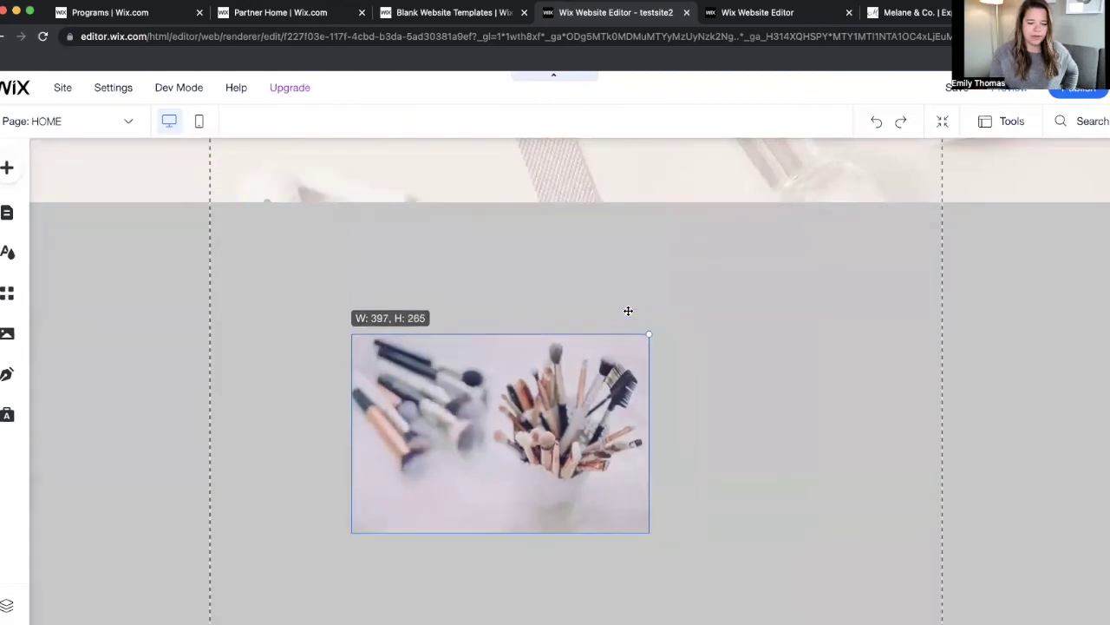
{"action": "mouse_move", "coordinate": [407, 325]}
{"action": "left_mouse_down"}
{"action": "mouse_move", "coordinate": [398, 325]}
{"action": "mouse_move", "coordinate": [414, 331]}
{"action": "mouse_move", "coordinate": [424, 306]}
{"action": "left_mouse_up"}
Place a Heading 3 text box beside the brushes photo and type 'style is everything'.
{"action": "left_click", "coordinate": [7, 169]}
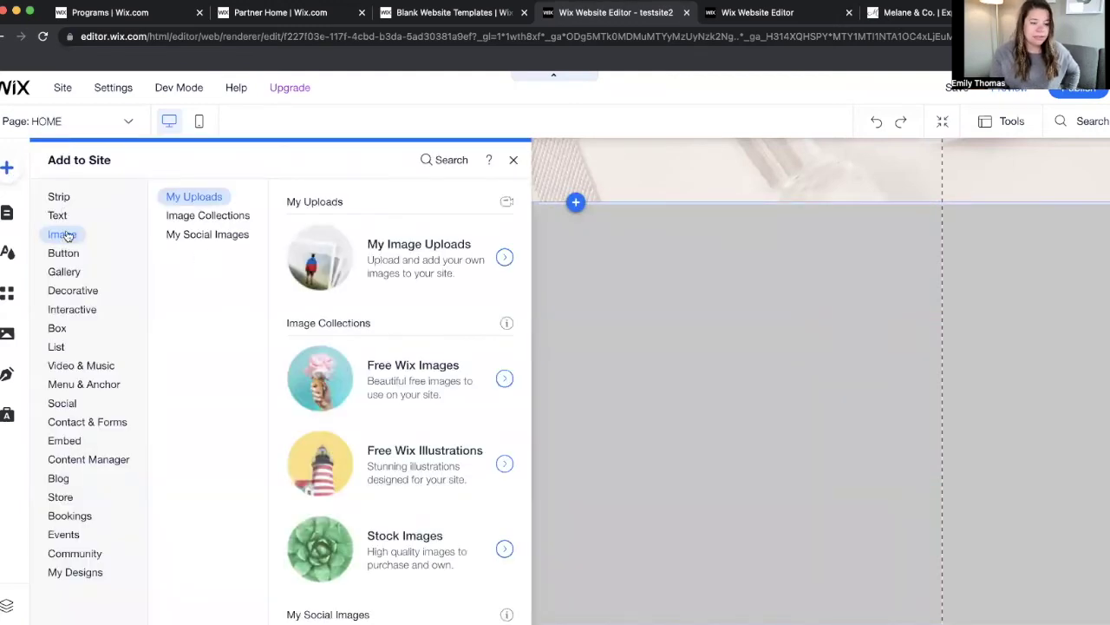
{"action": "left_click", "coordinate": [58, 217]}
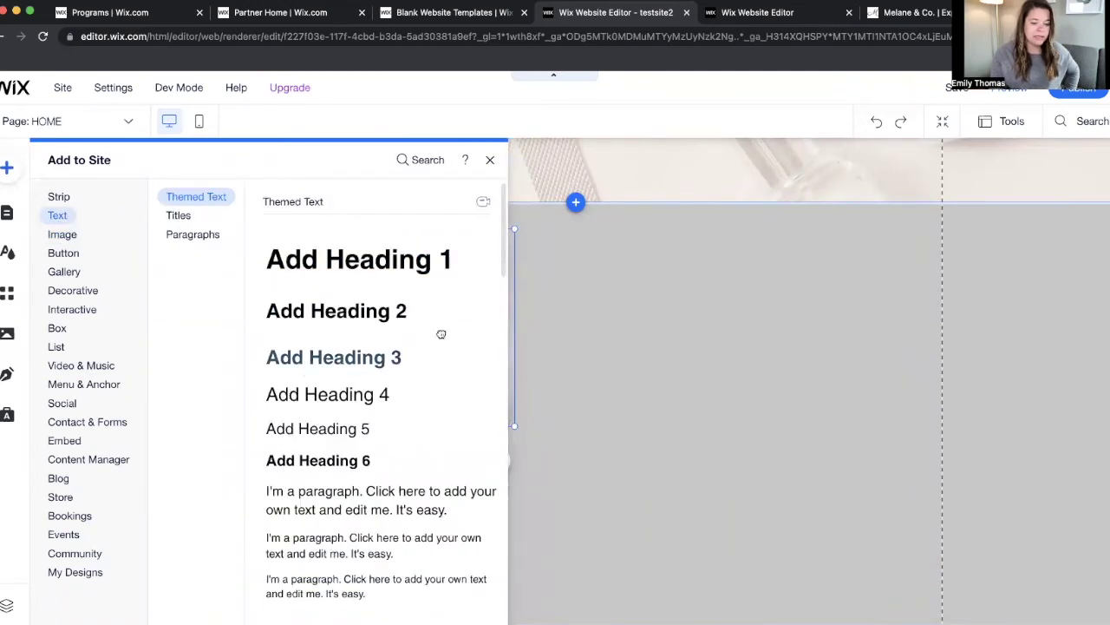
{"action": "left_click_drag", "start_coordinate": [441, 334], "coordinate": [696, 263]}
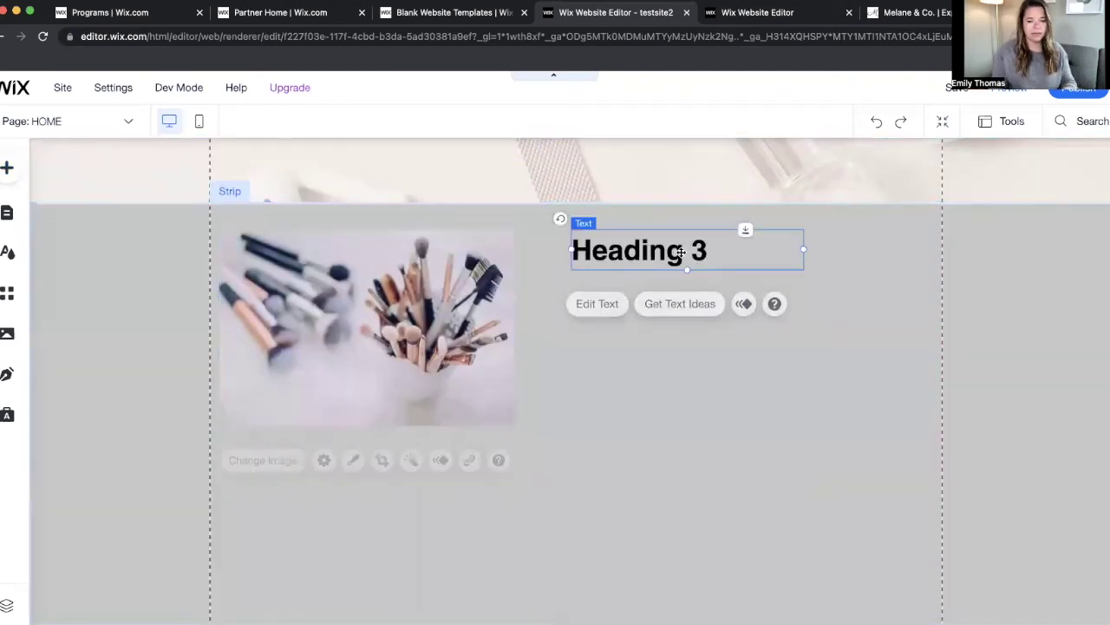
{"action": "double_click", "coordinate": [679, 252]}
{"action": "type", "text": "style is everythign"}
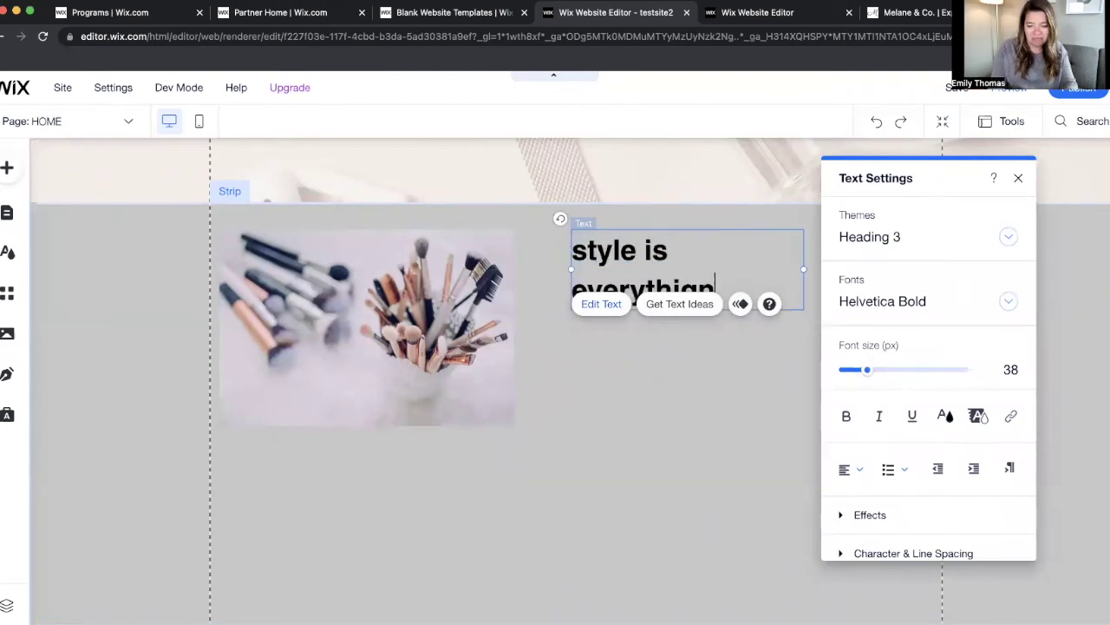
Correct the misspelled 'everything' and widen the heading so it fits on one line.
{"action": "key", "text": "BackSpace"}
{"action": "key", "text": "BackSpace"}
{"action": "key", "text": "BackSpace"}
{"action": "key", "text": "BackSpace"}
{"action": "key", "text": "BackSpace"}
{"action": "key", "text": "BackSpace"}
{"action": "key", "text": "BackSpace"}
{"action": "key", "text": "BackSpace"}
{"action": "key", "text": "BackSpace"}
{"action": "key", "text": "BackSpace"}
{"action": "key", "text": "ctrl+z"}
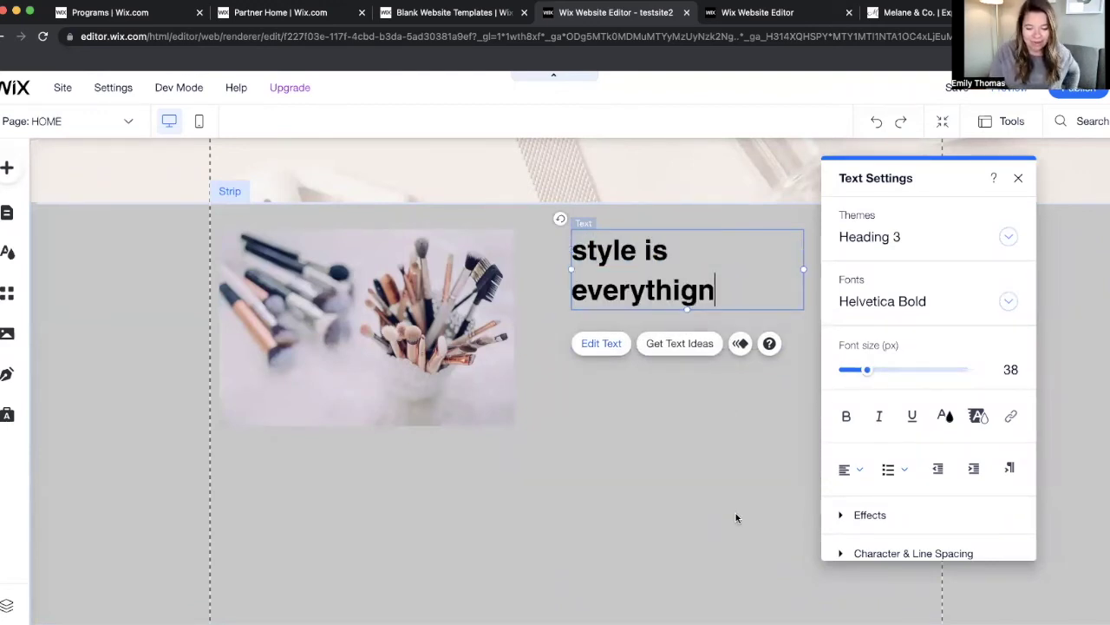
{"action": "left_click", "coordinate": [736, 512]}
{"action": "double_click", "coordinate": [722, 291]}
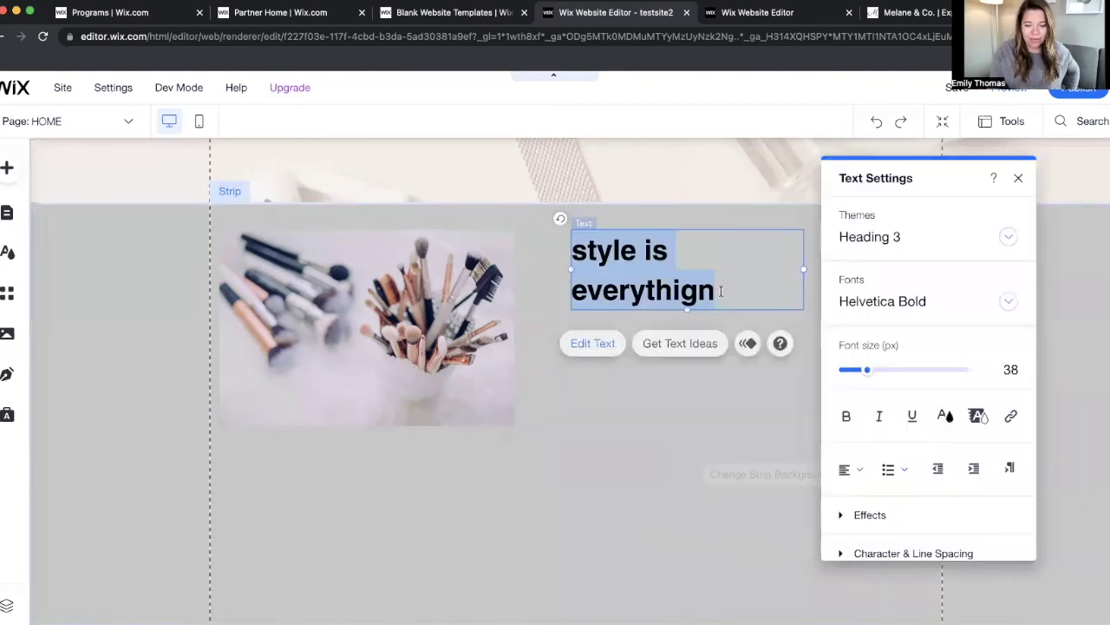
{"action": "left_click", "coordinate": [721, 292]}
{"action": "key", "text": "BackSpace"}
{"action": "key", "text": "BackSpace"}
{"action": "key", "text": "BackSpace"}
{"action": "key", "text": "BackSpace"}
{"action": "key", "text": "BackSpace"}
{"action": "key", "text": "BackSpace"}
{"action": "key", "text": "BackSpace"}
{"action": "key", "text": "BackSpace"}
{"action": "key", "text": "BackSpace"}
{"action": "key", "text": "BackSpace"}
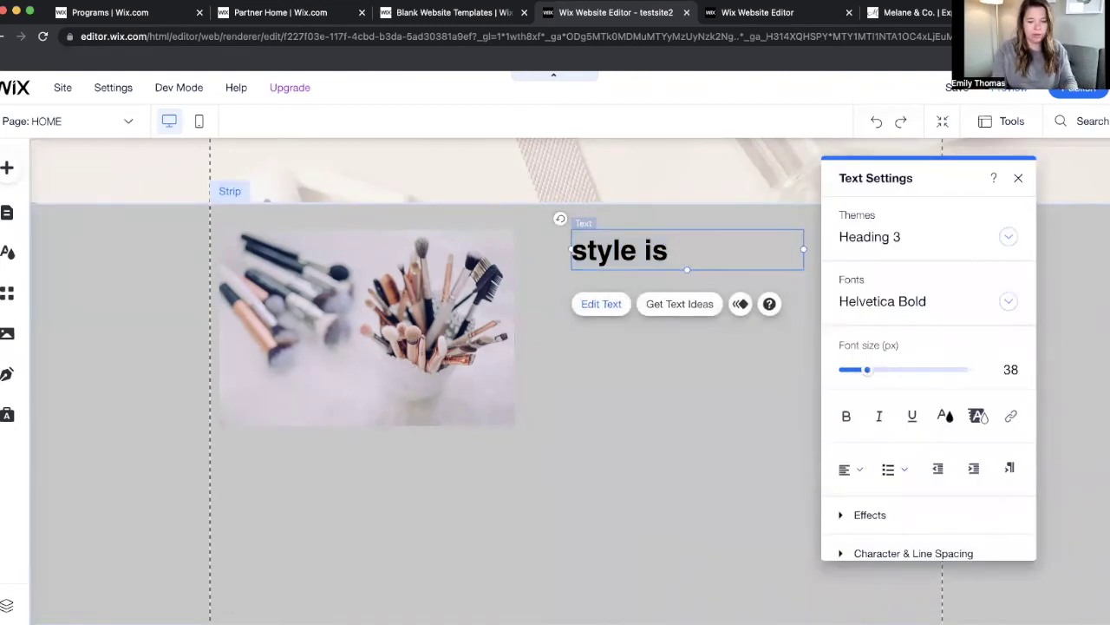
{"action": "type", "text": "everything"}
{"action": "left_click", "coordinate": [676, 402]}
{"action": "left_click", "coordinate": [628, 301]}
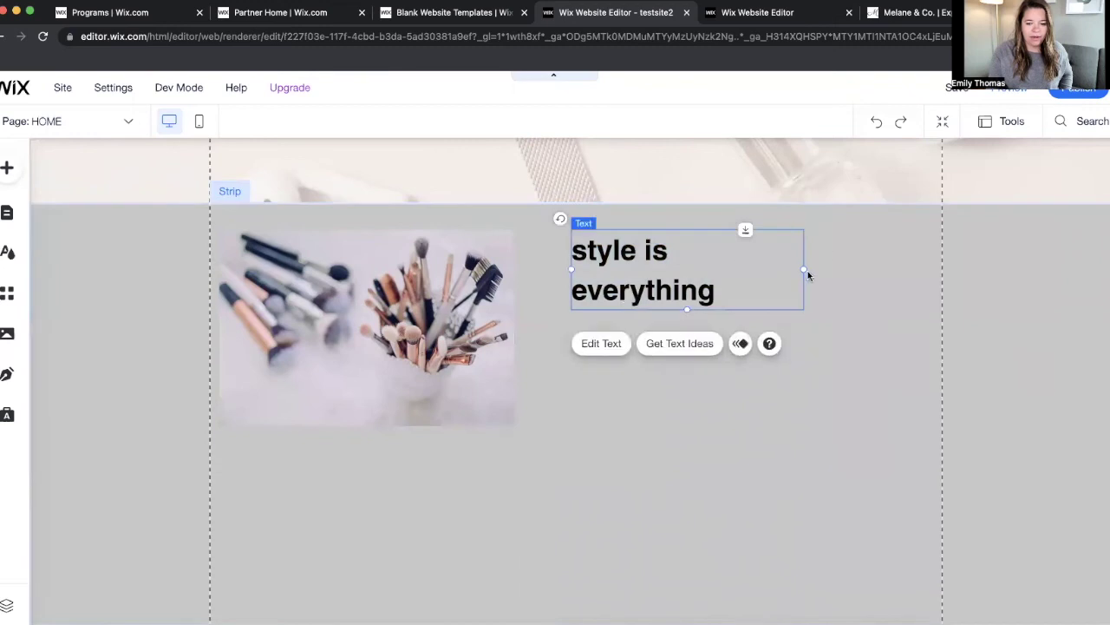
{"action": "left_click_drag", "start_coordinate": [909, 267], "coordinate": [943, 213]}
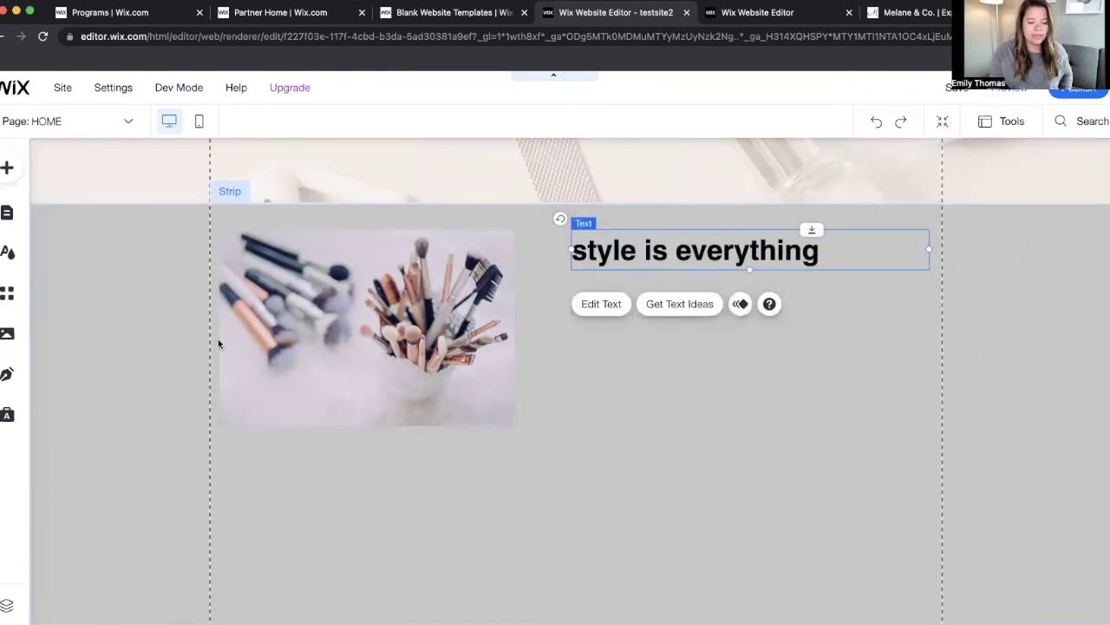
Nudge the brushes photo and the heading slightly right to align them.
{"action": "scroll", "coordinate": [548, 534], "scroll_direction": "up", "scroll_amount": 4}
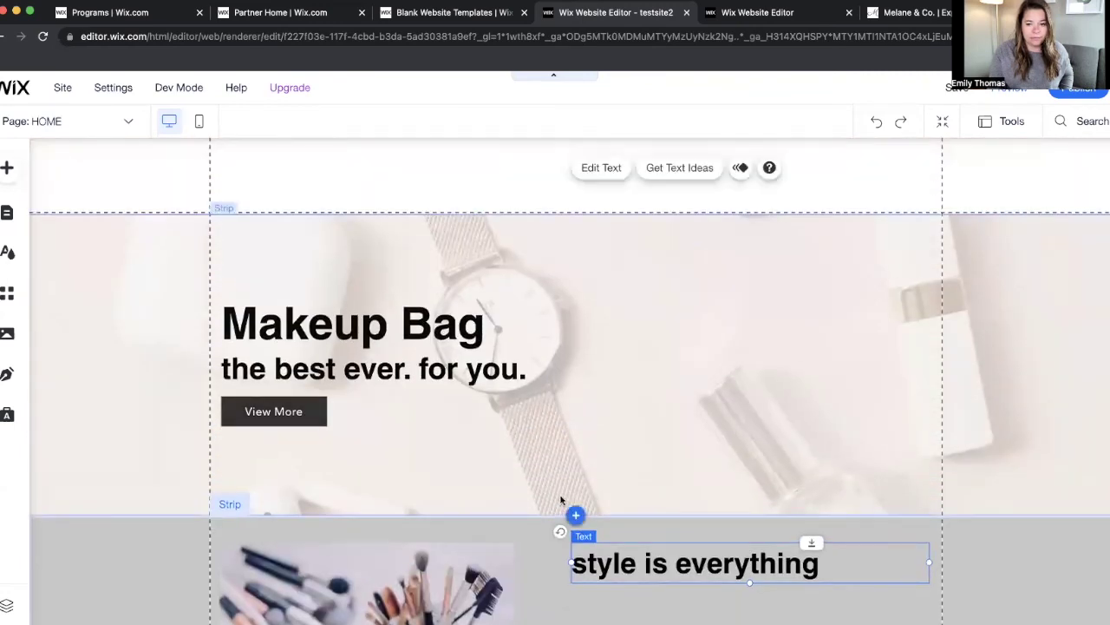
{"action": "scroll", "coordinate": [520, 397], "scroll_direction": "down", "scroll_amount": 3}
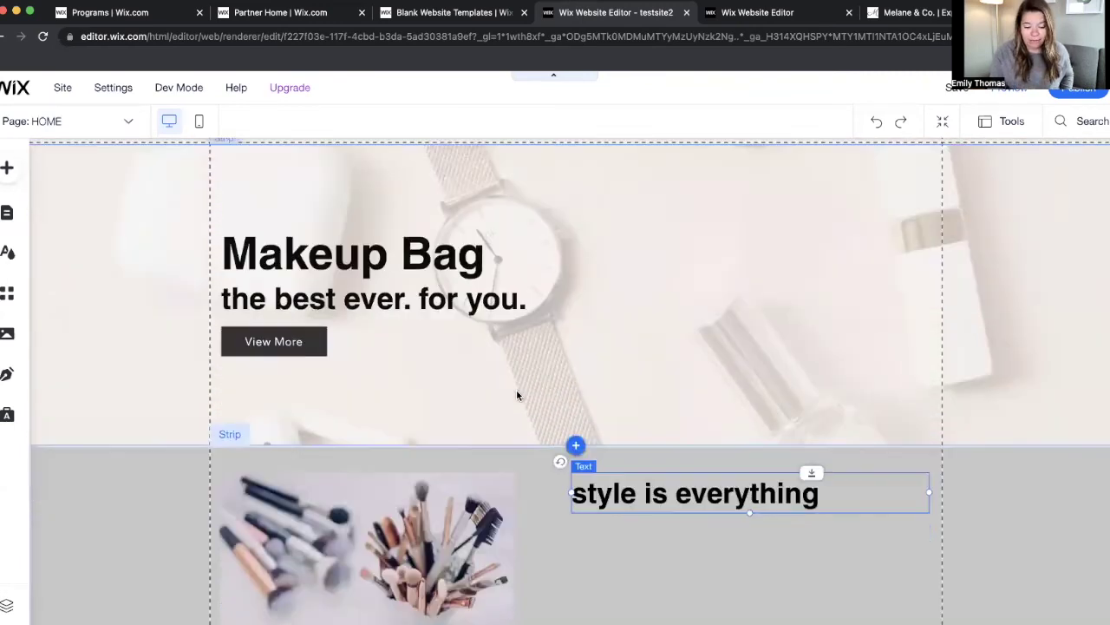
{"action": "left_click_drag", "start_coordinate": [636, 352], "coordinate": [623, 376]}
{"action": "left_click_drag", "start_coordinate": [428, 440], "coordinate": [473, 441]}
{"action": "mouse_move", "coordinate": [666, 375]}
{"action": "left_mouse_down"}
{"action": "mouse_move", "coordinate": [707, 375]}
{"action": "mouse_move", "coordinate": [674, 374]}
{"action": "left_mouse_up"}
Shorten the grey strip so it snugly frames the photo and heading.
{"action": "left_click", "coordinate": [624, 478]}
{"action": "scroll", "coordinate": [626, 478], "scroll_direction": "down", "scroll_amount": 2}
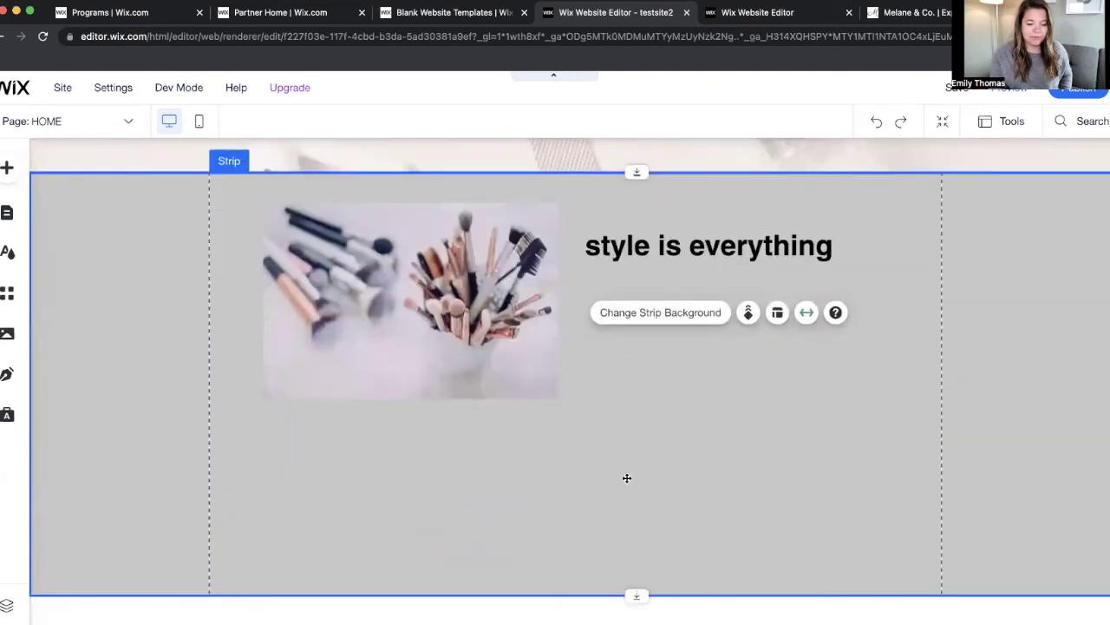
{"action": "scroll", "coordinate": [626, 478], "scroll_direction": "down", "scroll_amount": 1}
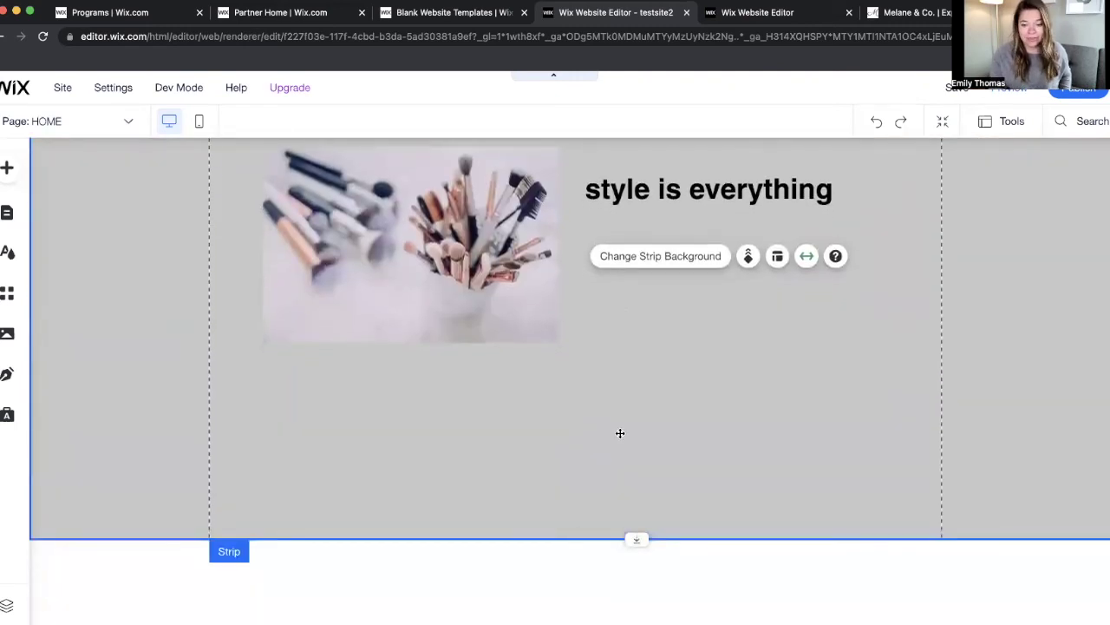
{"action": "scroll", "coordinate": [620, 434], "scroll_direction": "up", "scroll_amount": 5}
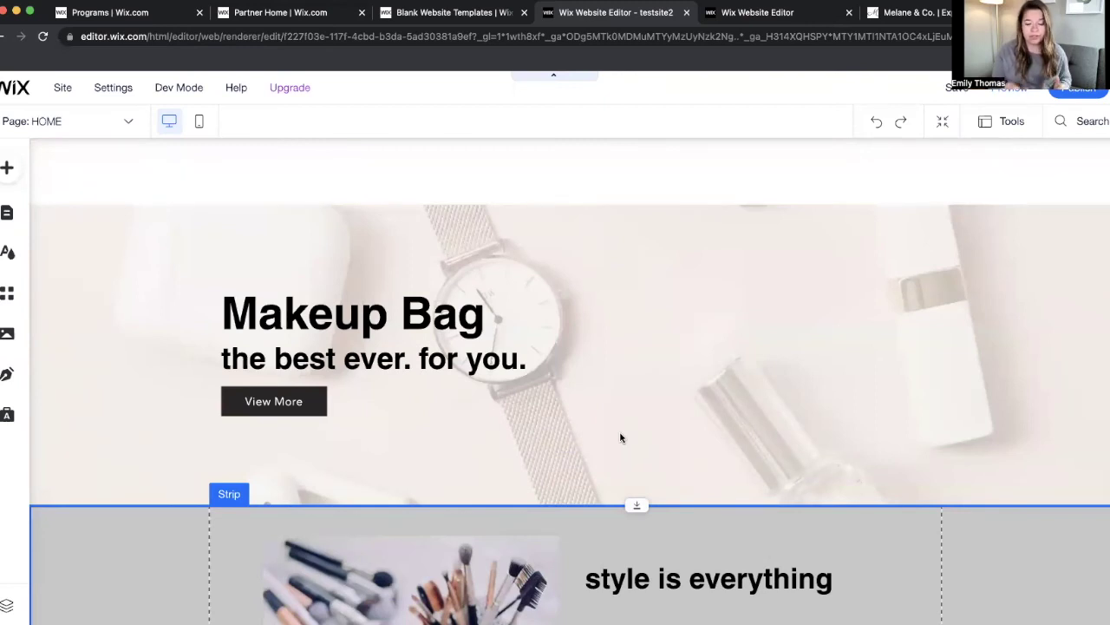
{"action": "scroll", "coordinate": [742, 416], "scroll_direction": "down", "scroll_amount": 5}
{"action": "mouse_move", "coordinate": [637, 541]}
{"action": "left_mouse_down"}
{"action": "mouse_move", "coordinate": [640, 441]}
{"action": "mouse_move", "coordinate": [635, 534]}
{"action": "left_mouse_up"}
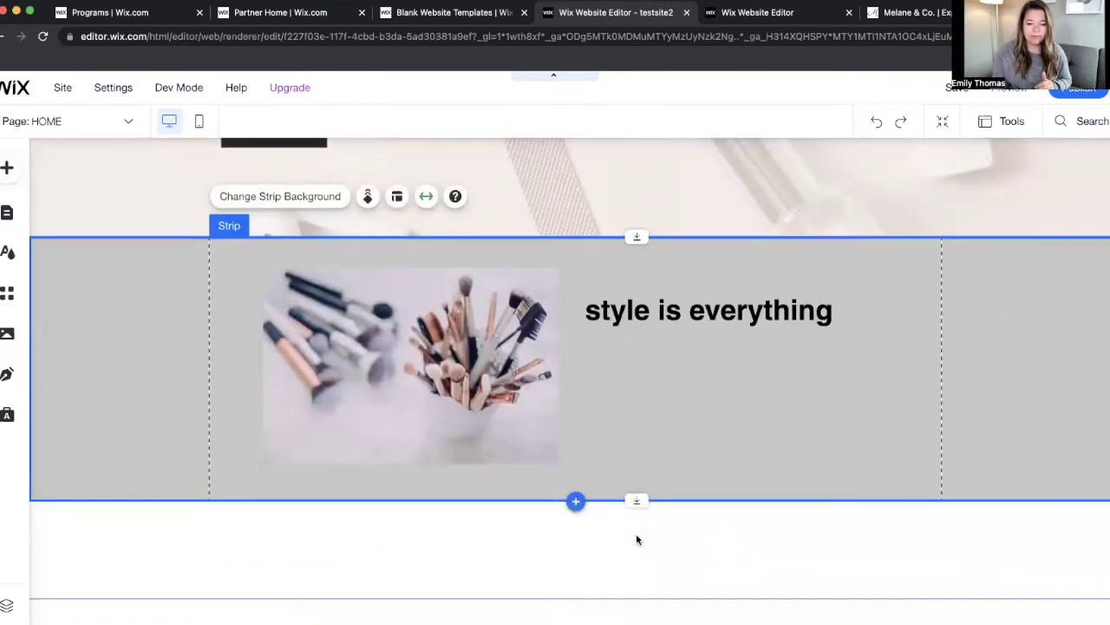
Add the brown Featured quote strip with placeholder founder quote below the grey strip.
{"action": "left_click", "coordinate": [7, 169]}
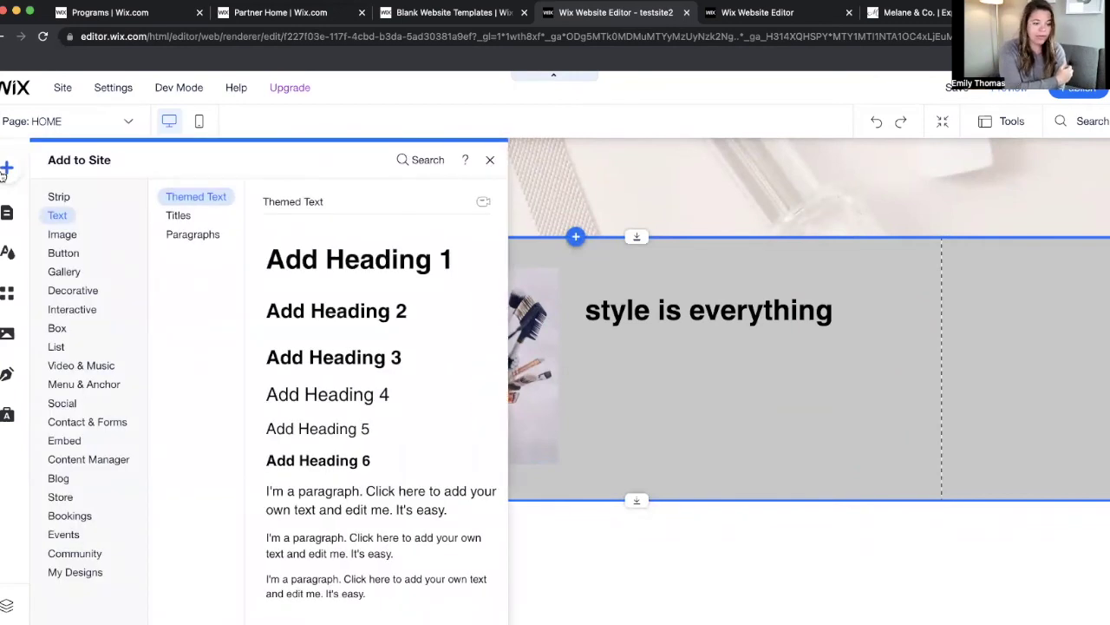
{"action": "left_click", "coordinate": [53, 197]}
{"action": "scroll", "coordinate": [376, 421], "scroll_direction": "down", "scroll_amount": 10}
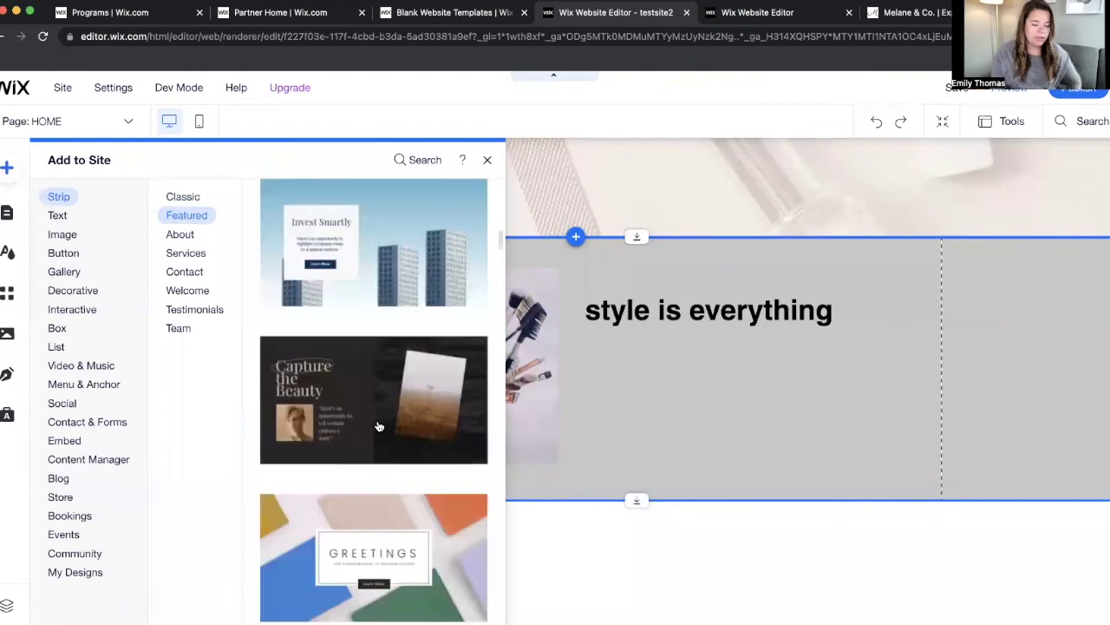
{"action": "scroll", "coordinate": [380, 426], "scroll_direction": "down", "scroll_amount": 4}
{"action": "scroll", "coordinate": [391, 374], "scroll_direction": "down", "scroll_amount": 1}
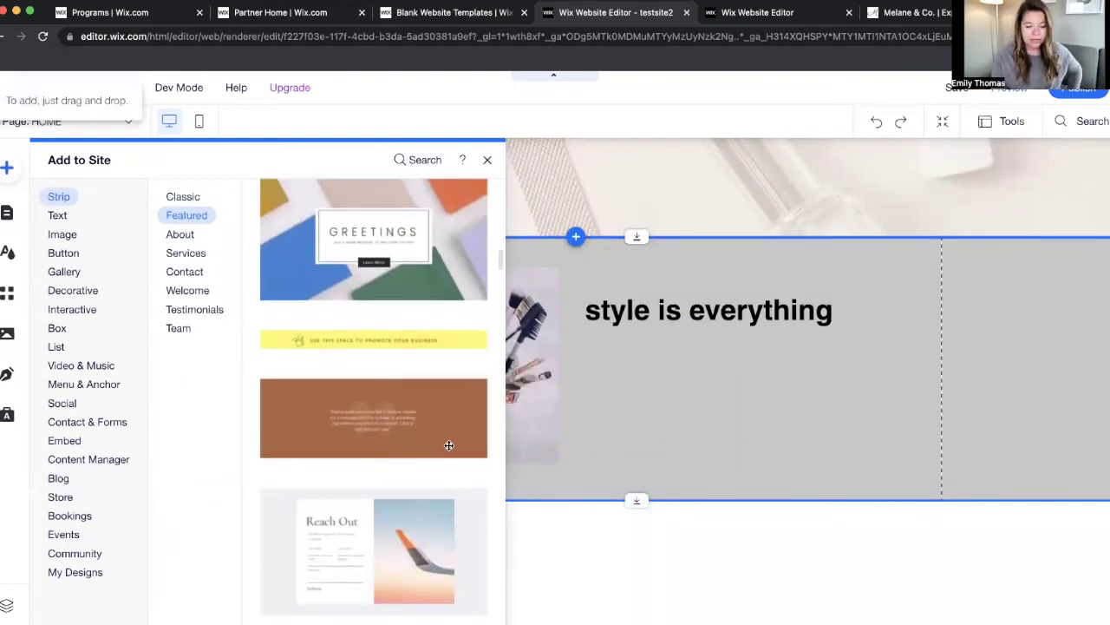
{"action": "scroll", "coordinate": [421, 450], "scroll_direction": "down", "scroll_amount": 5}
{"action": "left_click_drag", "start_coordinate": [420, 450], "coordinate": [738, 595]}
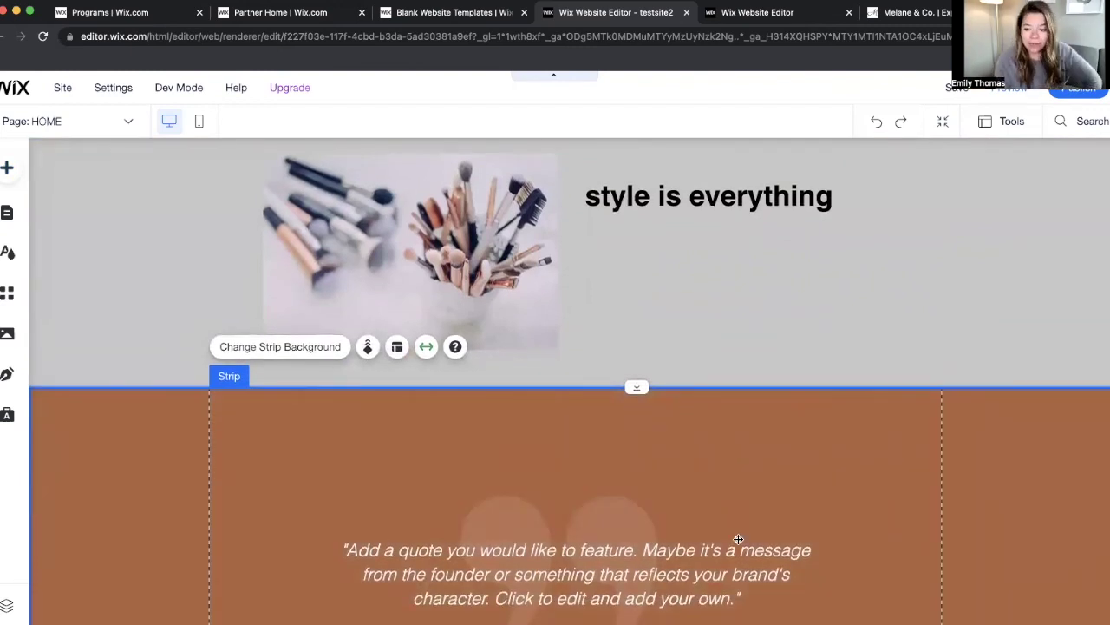
{"action": "scroll", "coordinate": [668, 486], "scroll_direction": "down", "scroll_amount": 3}
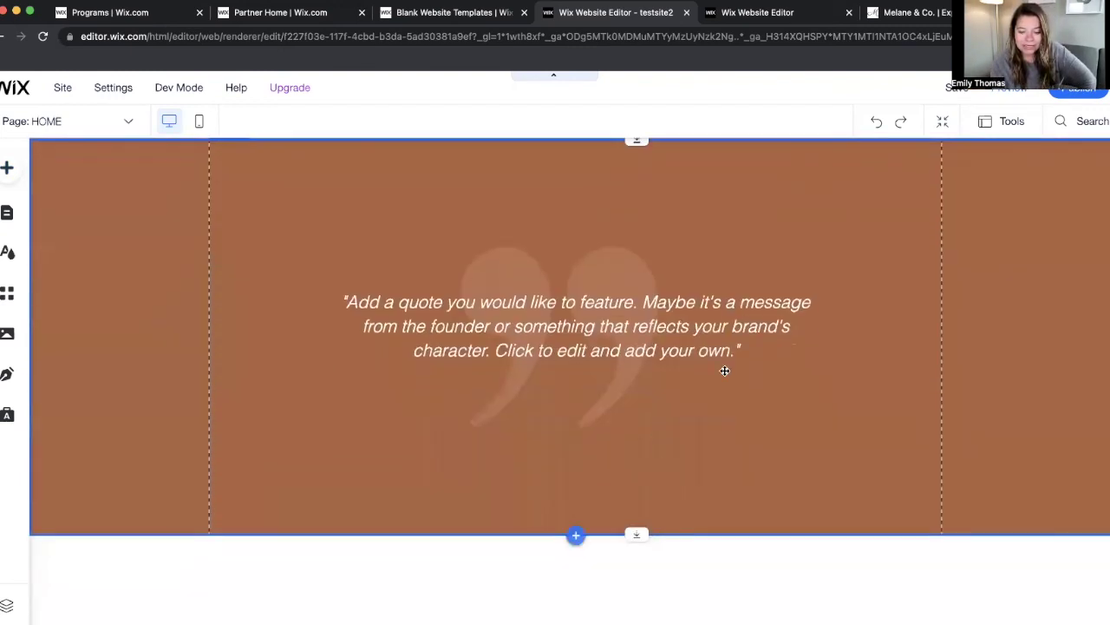
{"action": "scroll", "coordinate": [729, 352], "scroll_direction": "up", "scroll_amount": 8}
{"action": "scroll", "coordinate": [729, 352], "scroll_direction": "down", "scroll_amount": 3}
{"action": "scroll", "coordinate": [729, 356], "scroll_direction": "down", "scroll_amount": 5}
{"action": "scroll", "coordinate": [729, 355], "scroll_direction": "up", "scroll_amount": 7}
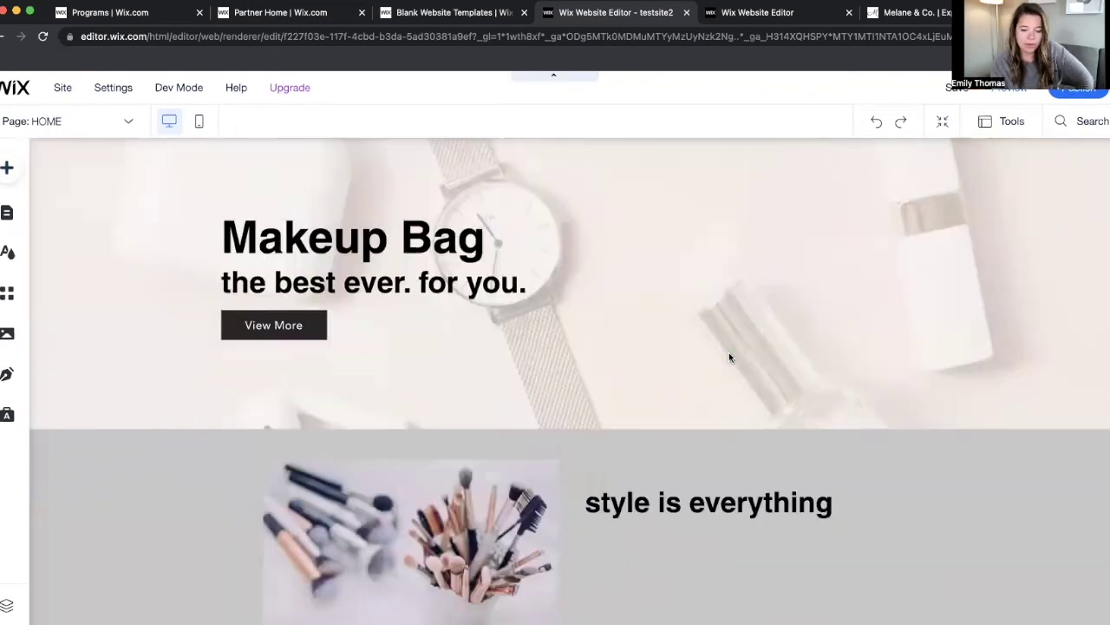
{"action": "scroll", "coordinate": [699, 312], "scroll_direction": "up", "scroll_amount": 1}
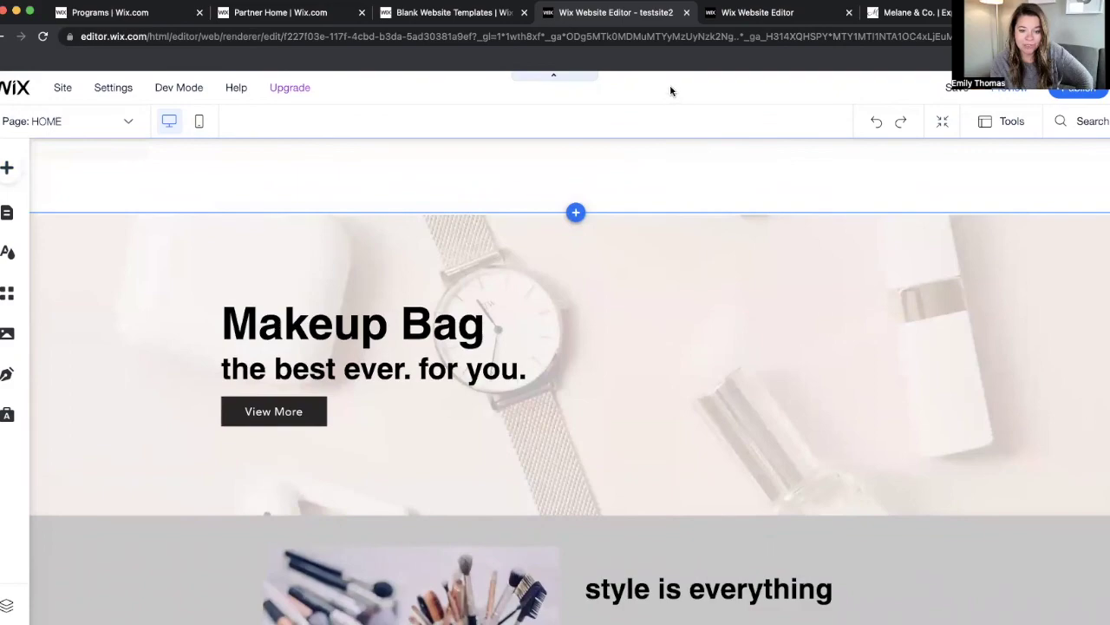